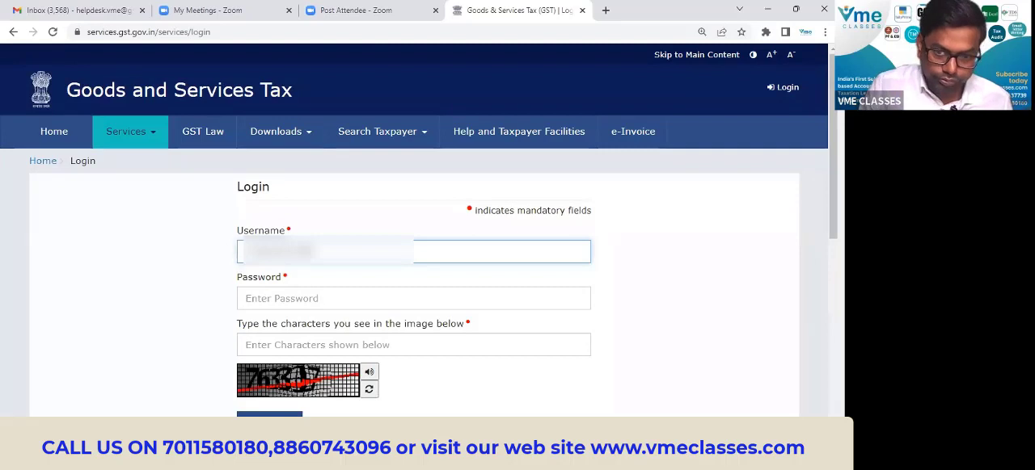
# Log in to the GST portal with the account username, the account password and the captcha characters.
pyautogui.write('??')
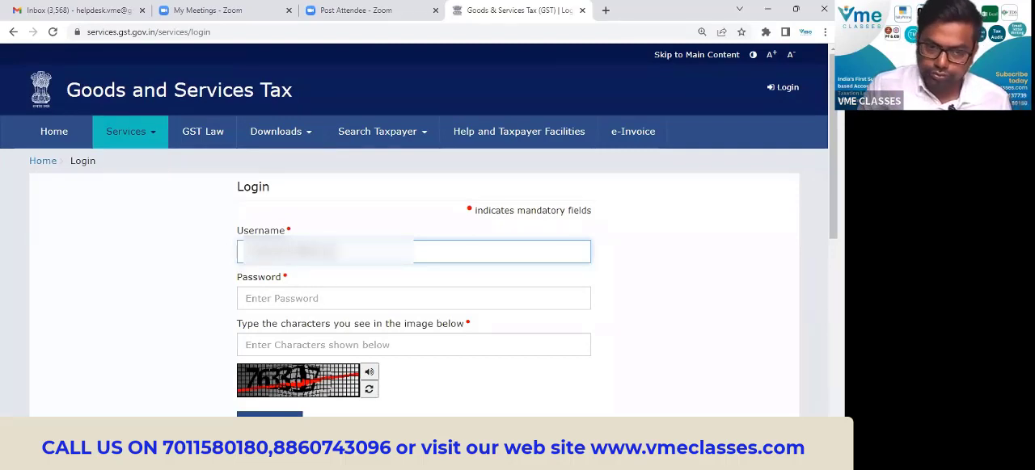
pyautogui.click(300, 300)
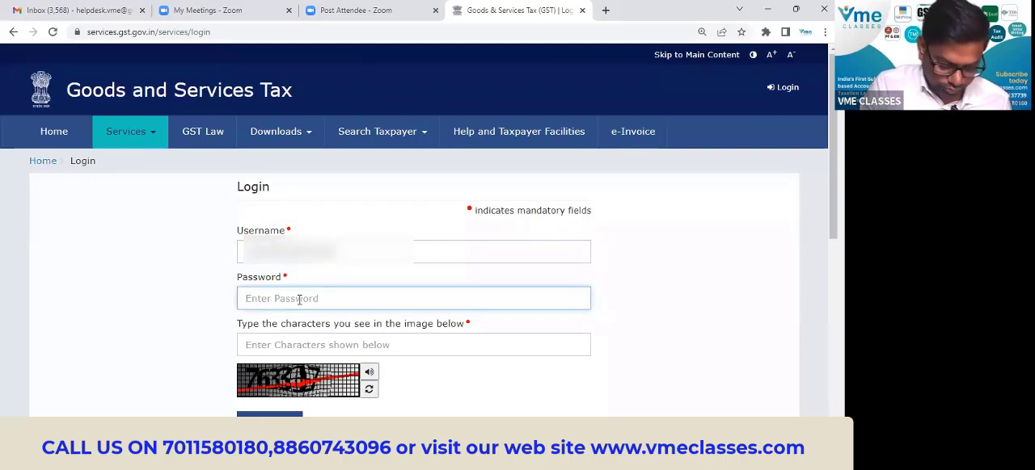
pyautogui.write('?')
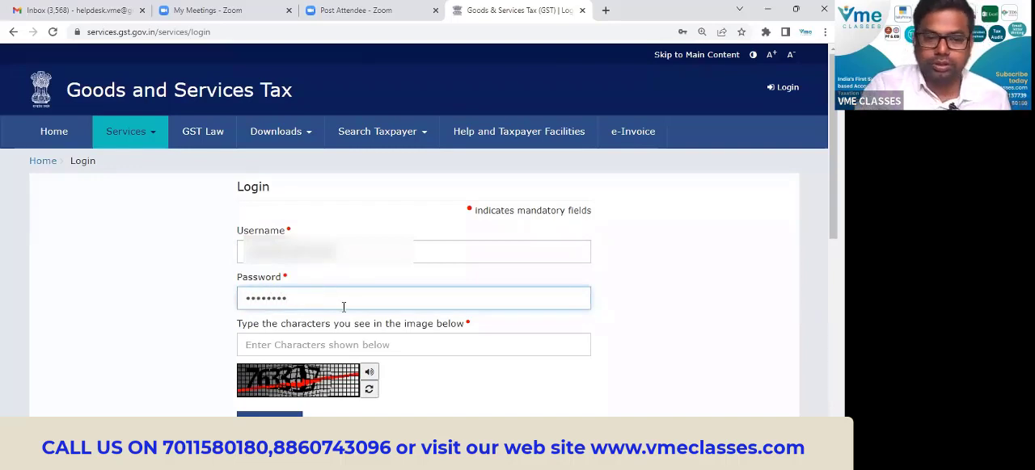
pyautogui.click(340, 344)
pyautogui.write('763317')
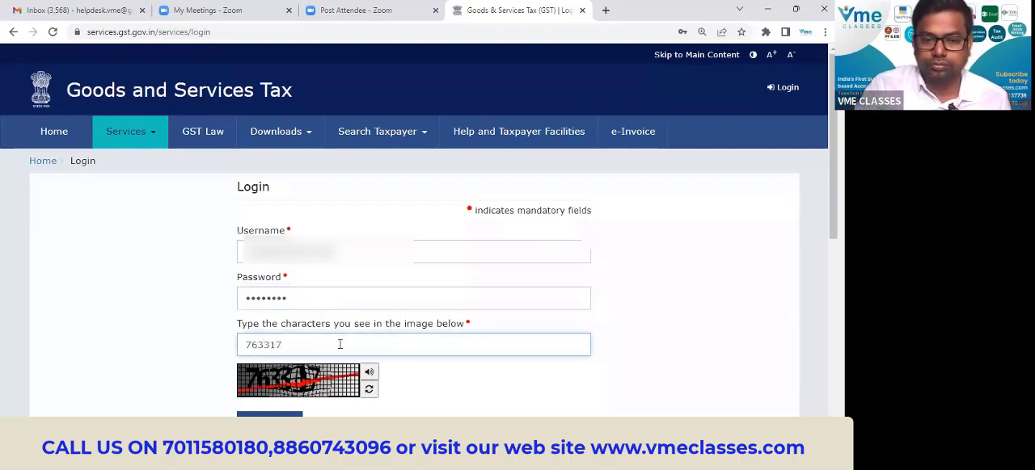
pyautogui.scroll(-1, 332, 351)
pyautogui.click(296, 362)
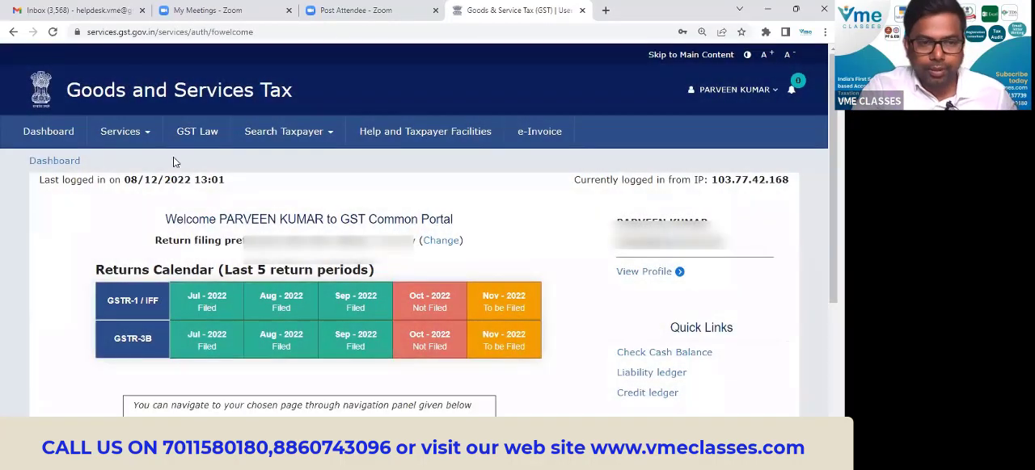
# Open the taxpayer's profile and check the GSTIN / UIN Status field.
pyautogui.click(651, 273)
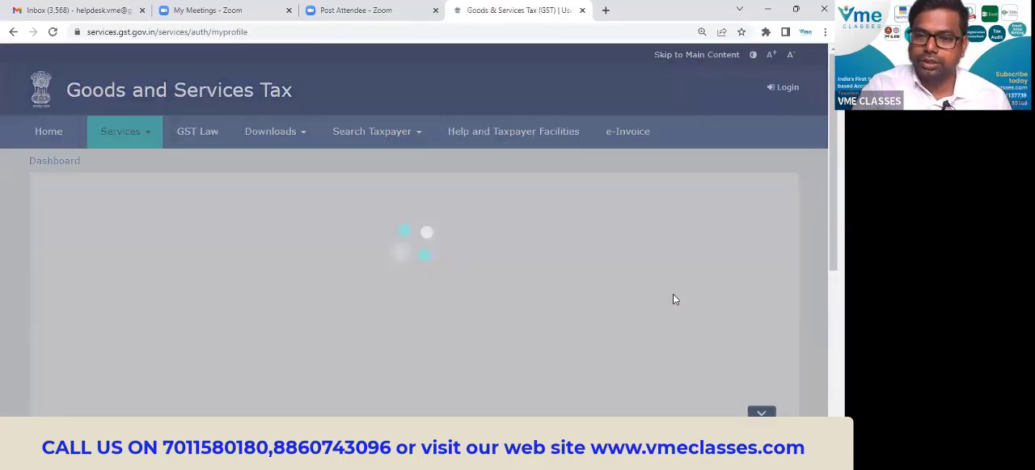
pyautogui.scroll(-2, 578, 267)
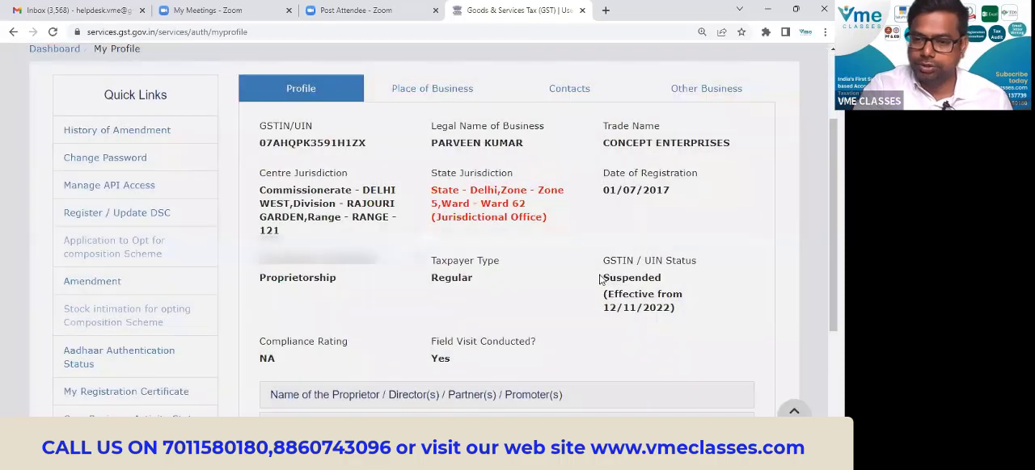
pyautogui.moveTo(601, 278); pyautogui.dragTo(694, 283)
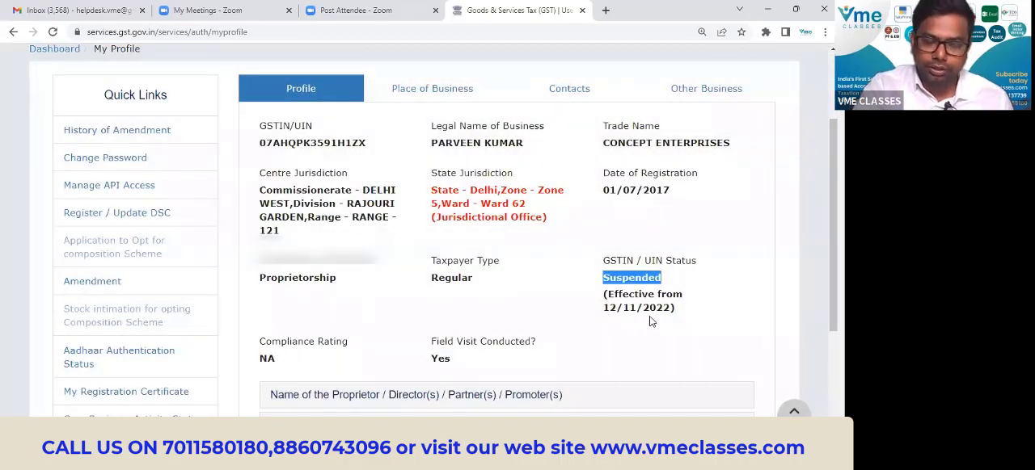
pyautogui.scroll(3, 398, 182)
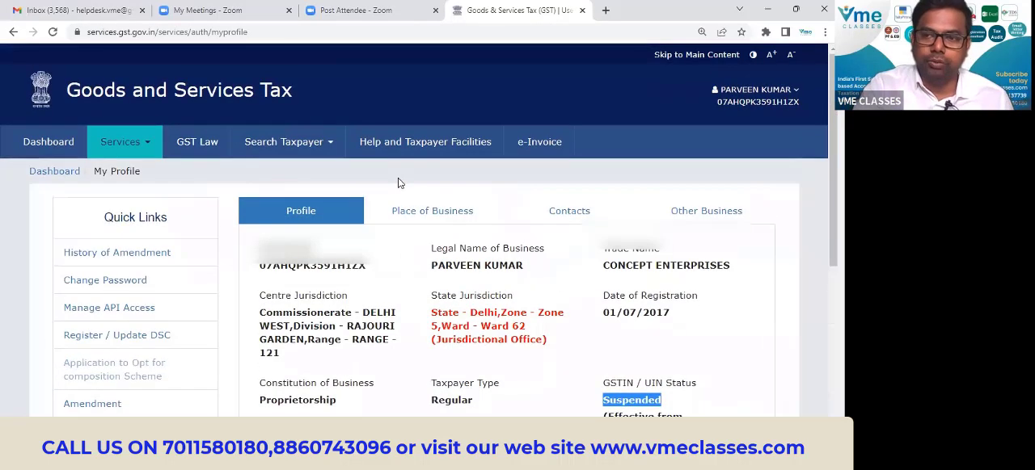
pyautogui.scroll(-3, 398, 181)
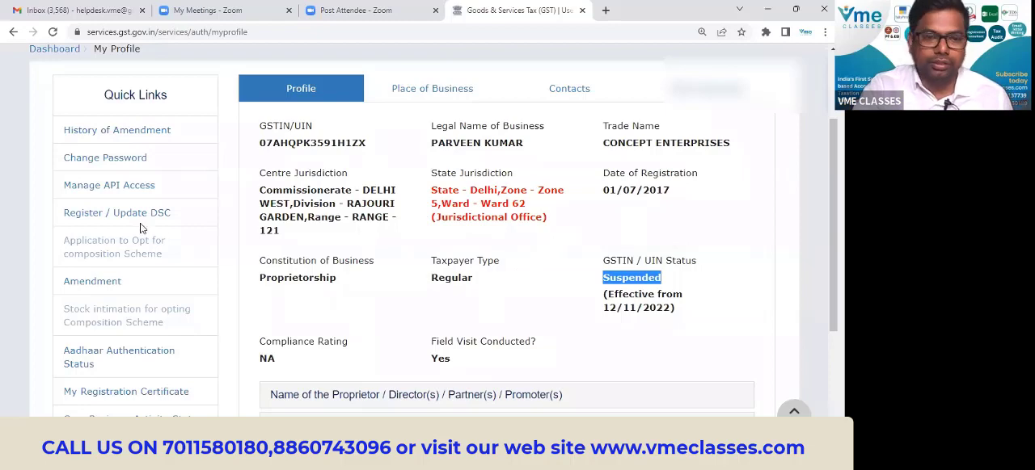
# Open the list of additional notices and orders under the taxpayer's user services.
pyautogui.scroll(2, 141, 228)
pyautogui.click(122, 143)
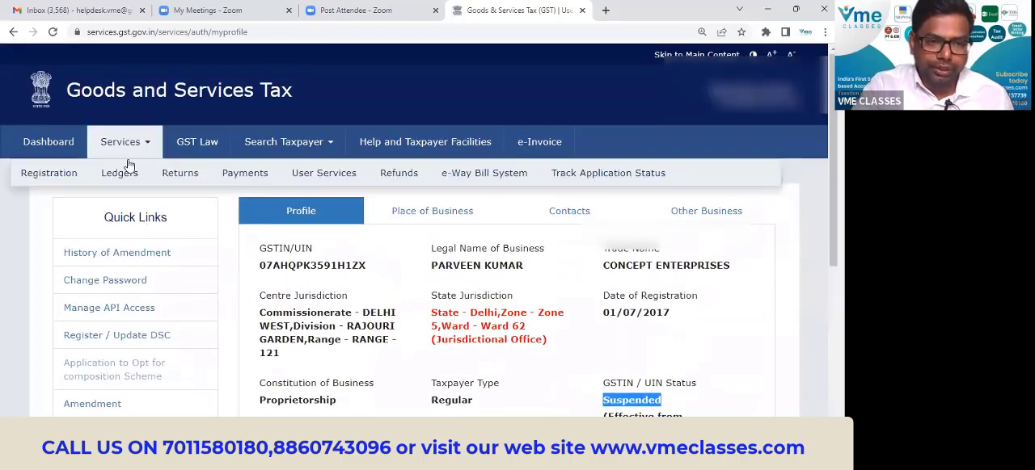
pyautogui.moveTo(125, 173)
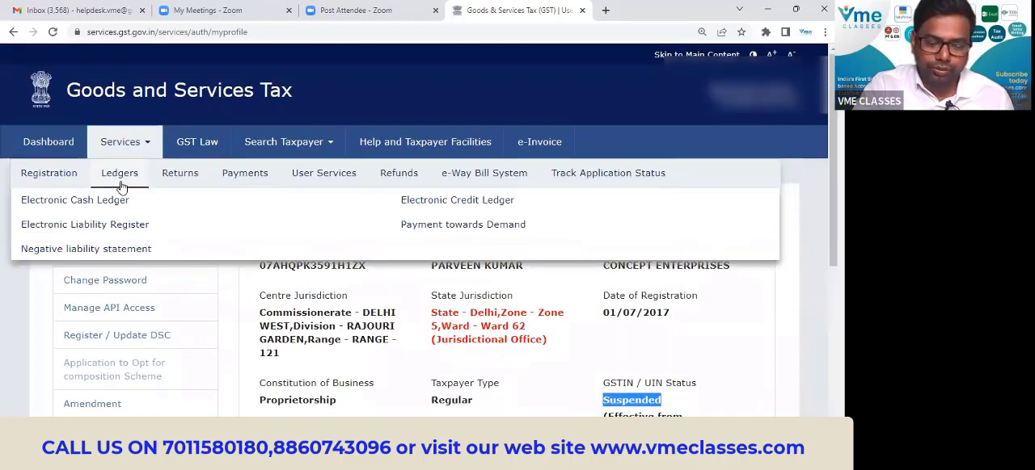
pyautogui.moveTo(326, 175)
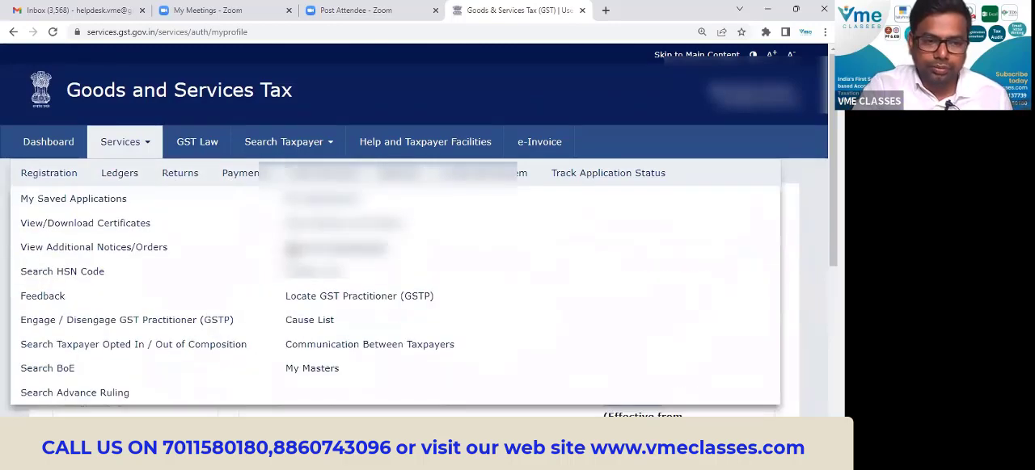
pyautogui.click(130, 250)
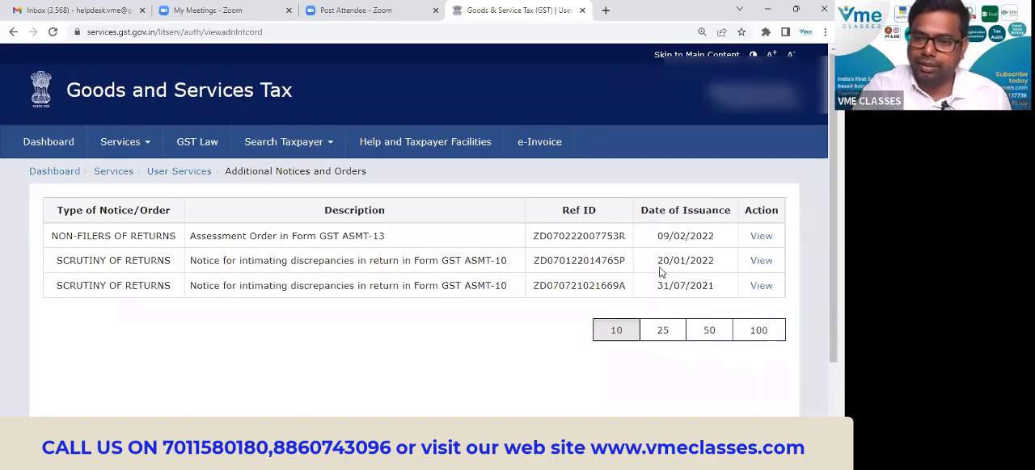
# Open the scrutiny of returns notice issued on 20/01/2022 and save its attached PDF notice.
pyautogui.moveTo(657, 261); pyautogui.dragTo(714, 260)
pyautogui.click(761, 260)
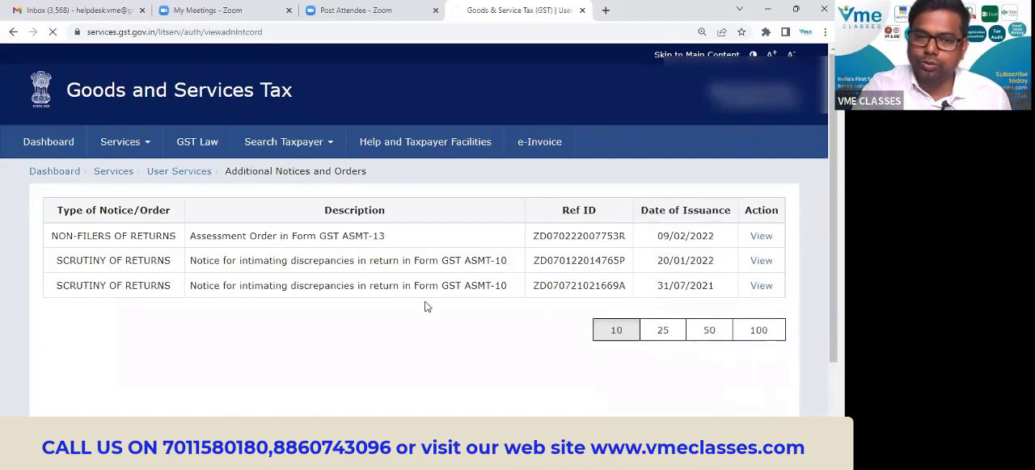
pyautogui.scroll(-2, 496, 226)
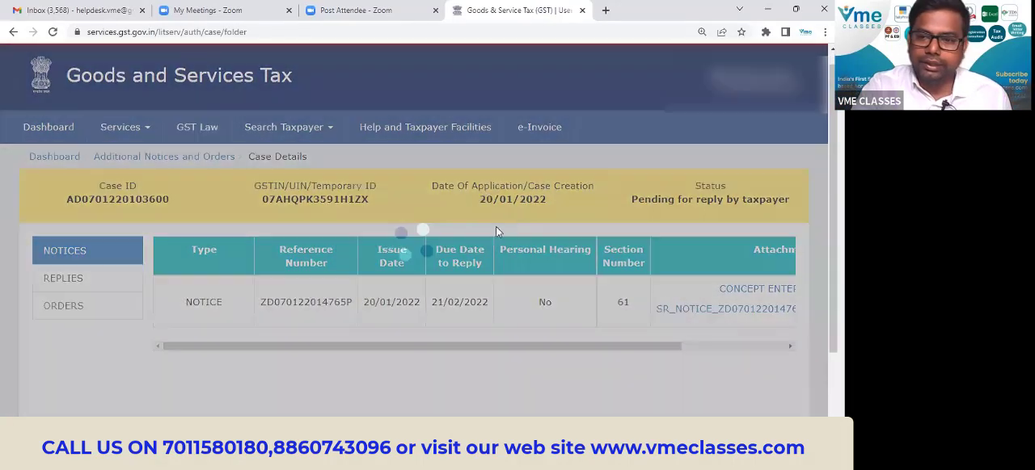
pyautogui.moveTo(556, 242); pyautogui.dragTo(737, 242)
pyautogui.click(700, 204)
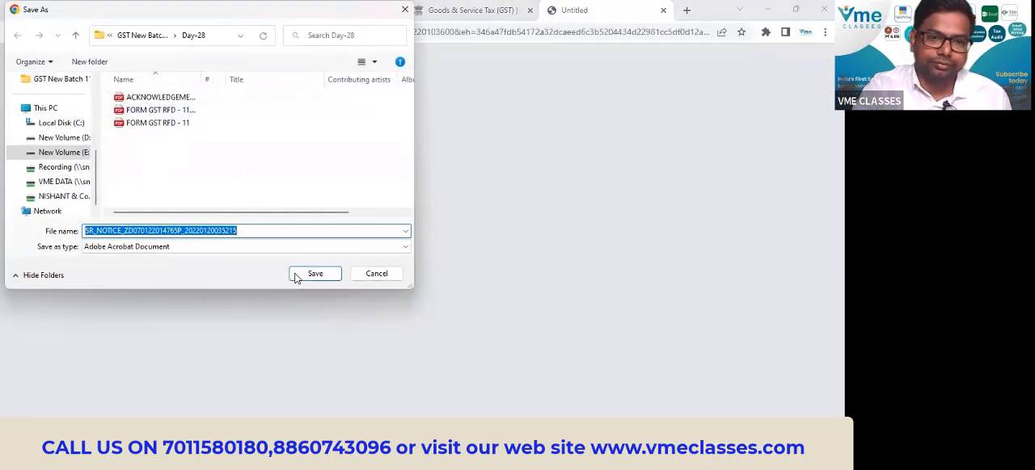
pyautogui.click(314, 274)
# Read through the GST ASMT-10 notice, covering its form title, discrepancy details, reply deadline and hearing table.
pyautogui.scroll(-1, 446, 214)
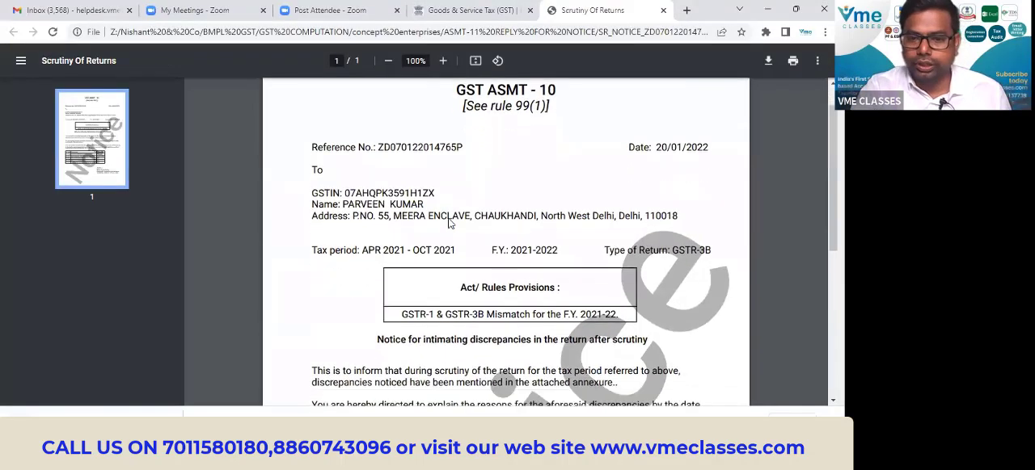
pyautogui.scroll(1, 446, 215)
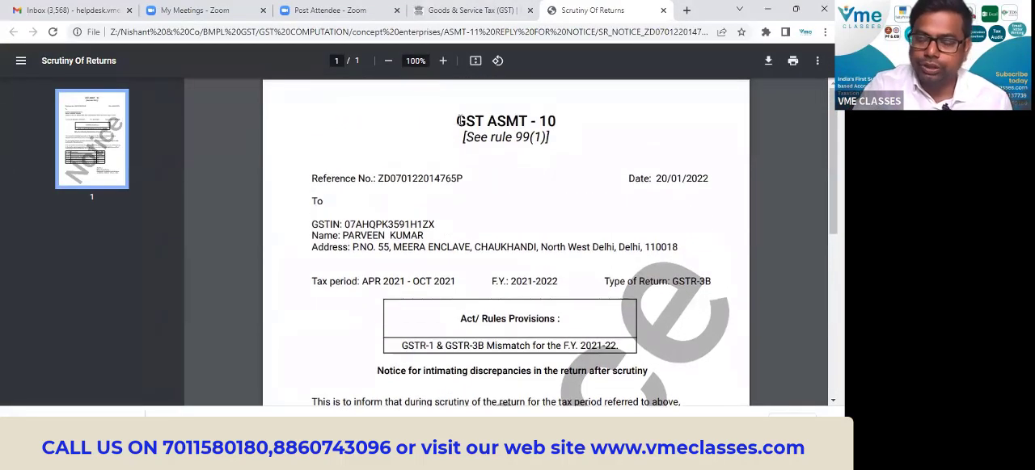
pyautogui.moveTo(455, 122); pyautogui.dragTo(556, 123)
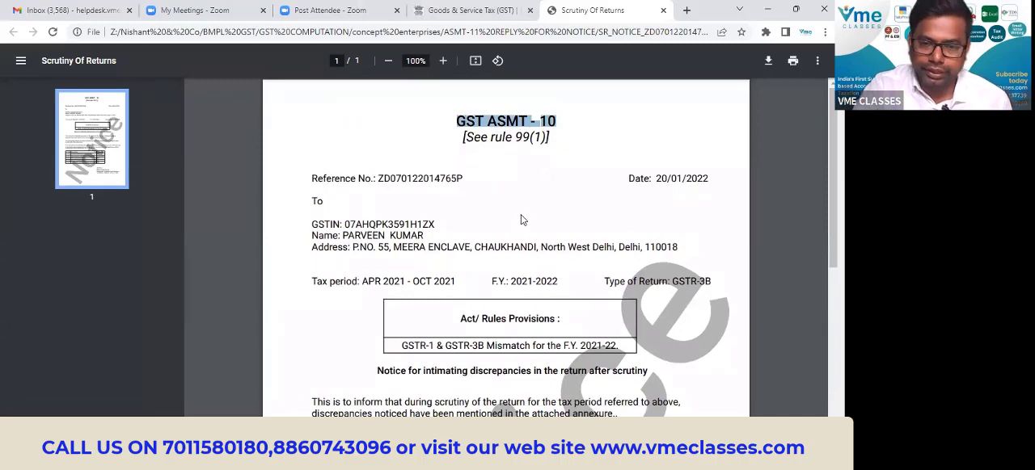
pyautogui.scroll(-1, 524, 218)
pyautogui.scroll(-2, 517, 248)
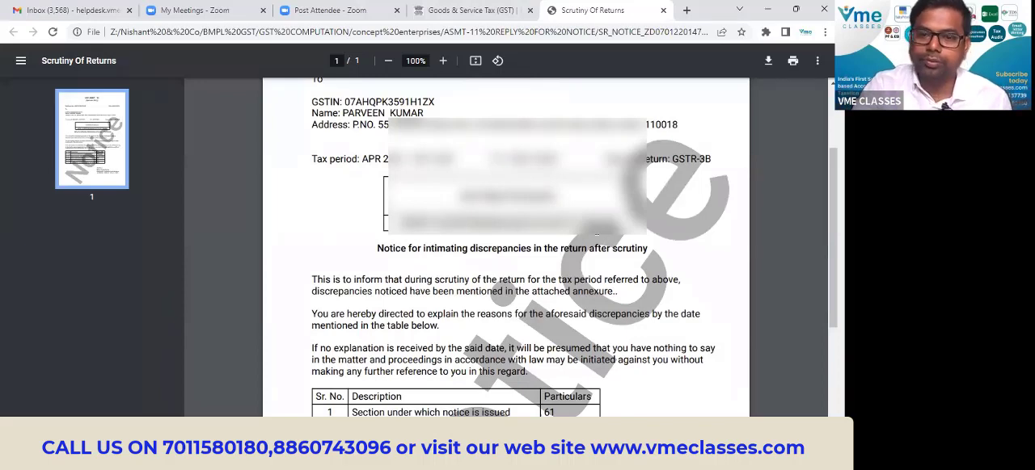
pyautogui.scroll(-4, 517, 247)
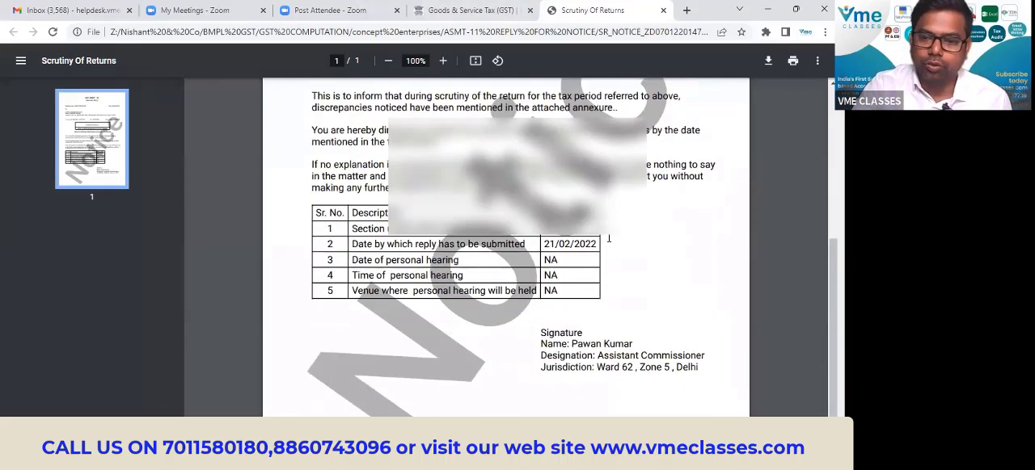
pyautogui.scroll(5, 655, 286)
pyautogui.scroll(-2, 657, 267)
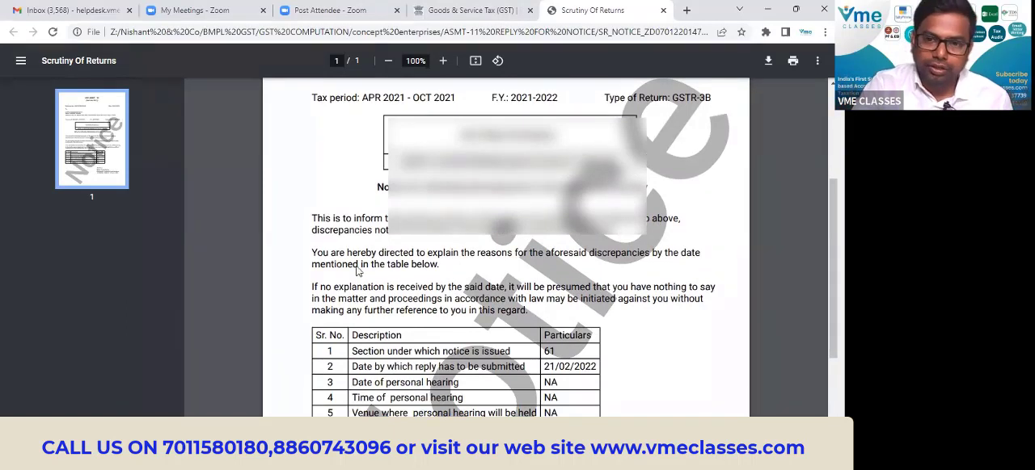
# Switch to the ASMT-11 REPLY FOR NOTICE folder and view the image Diff in fy 21-22 in a maximized window.
pyautogui.moveTo(453, 460)
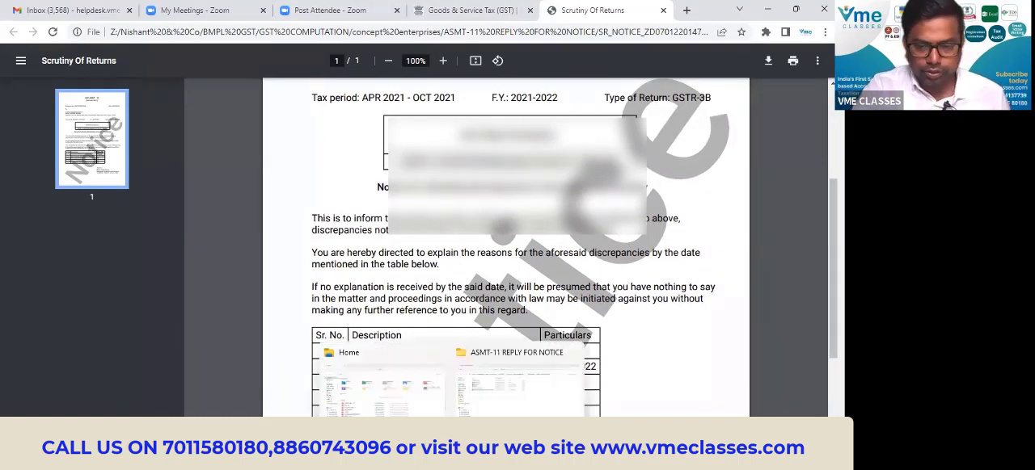
pyautogui.click(518, 384)
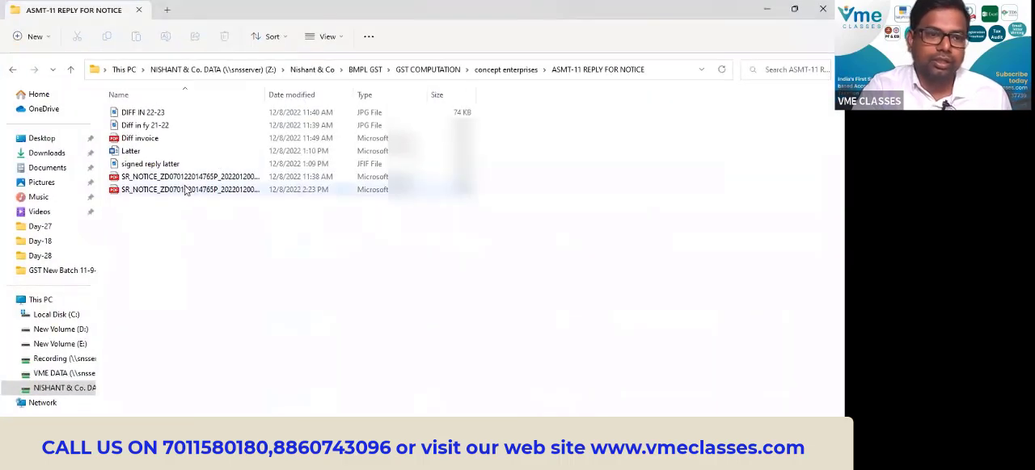
pyautogui.click(148, 127)
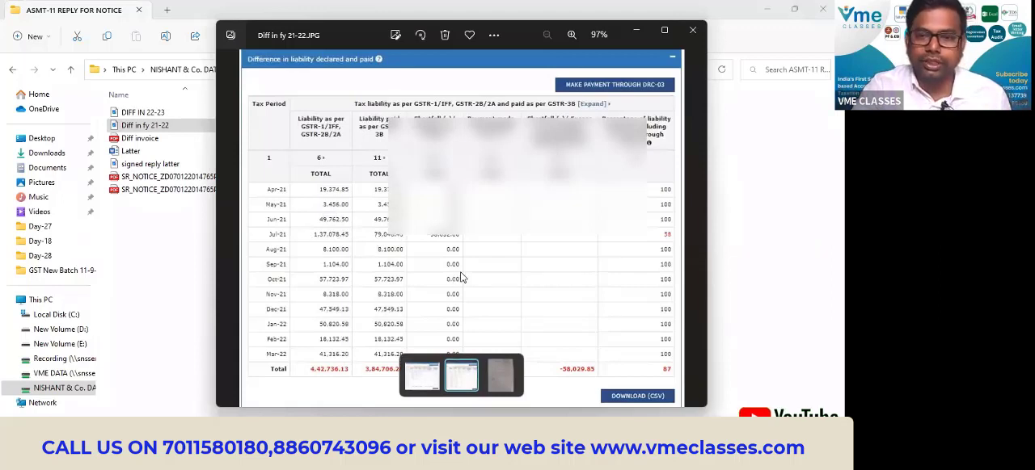
pyautogui.click(664, 30)
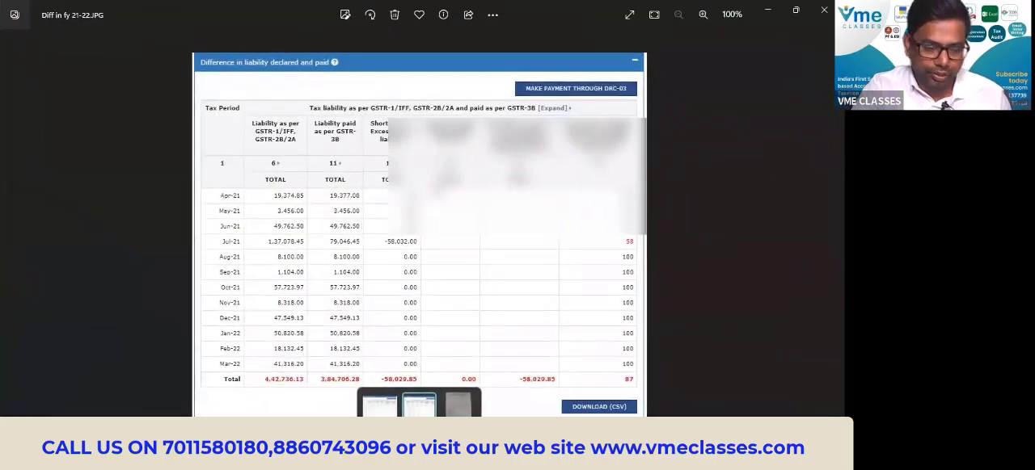
# Switch back to the GST portal in Chrome and open the Tax liabilities and ITC comparison page for returns.
pyautogui.hotkey('alt', 'Tab')
pyautogui.hotkey('alt', 'Tab')
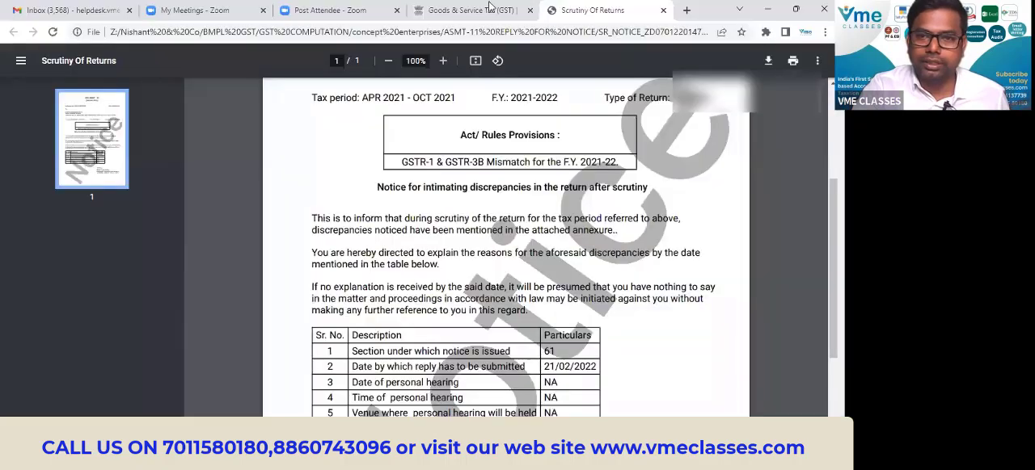
pyautogui.click(488, 10)
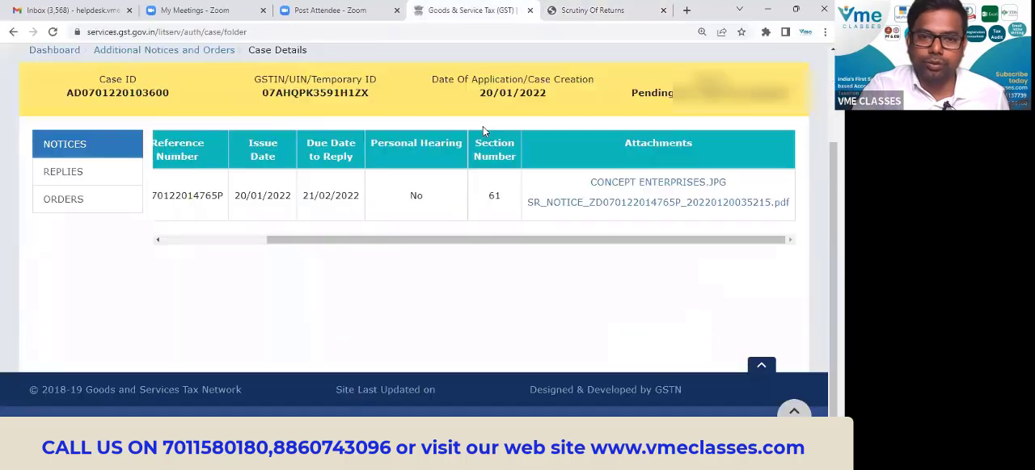
pyautogui.scroll(3, 160, 151)
pyautogui.click(120, 142)
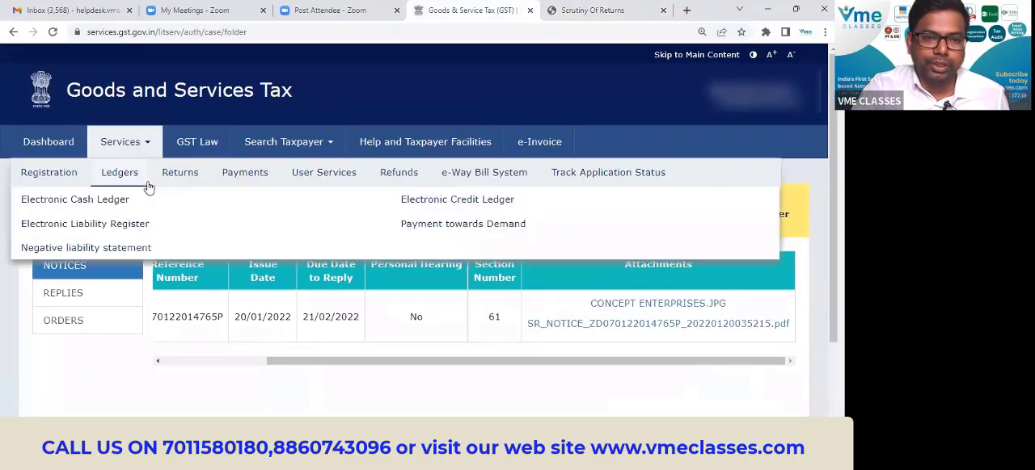
pyautogui.moveTo(179, 178)
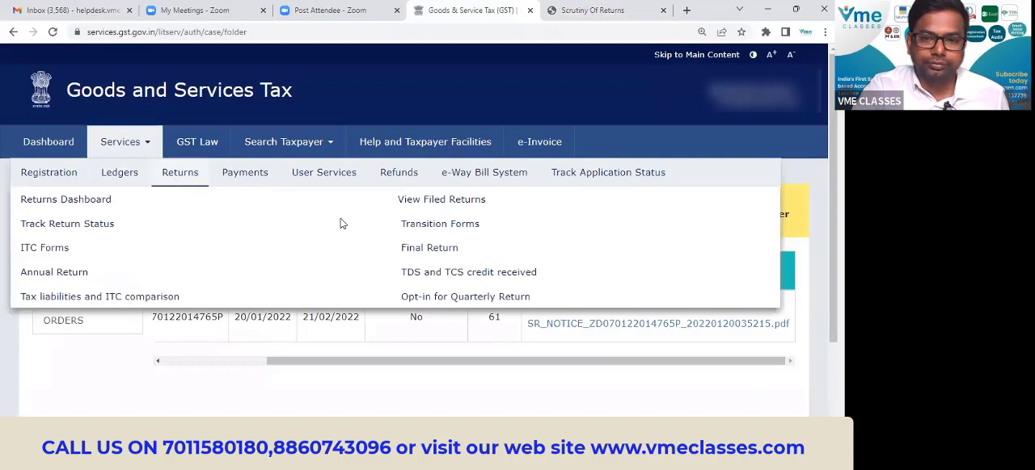
pyautogui.click(146, 296)
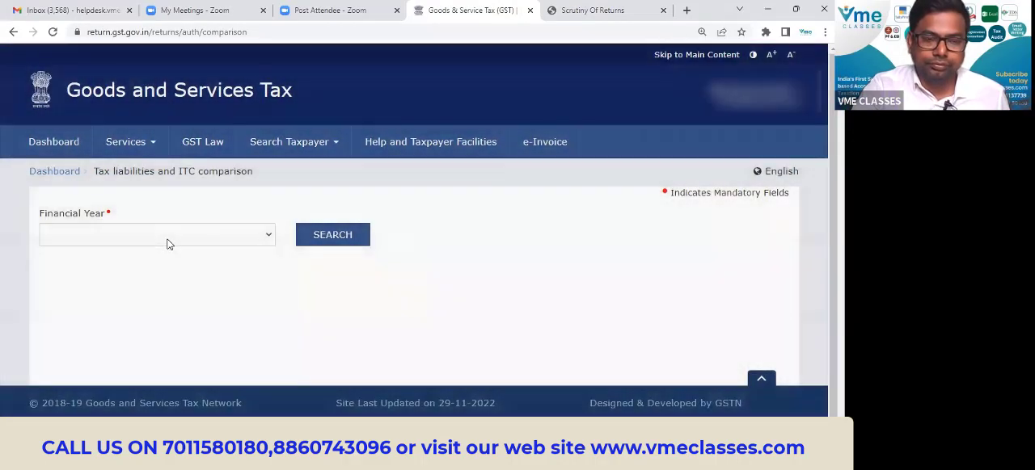
# Search the comparison for financial year 2021-22 and examine the monthly table of difference in liability declared and paid.
pyautogui.click(168, 243)
pyautogui.click(99, 276)
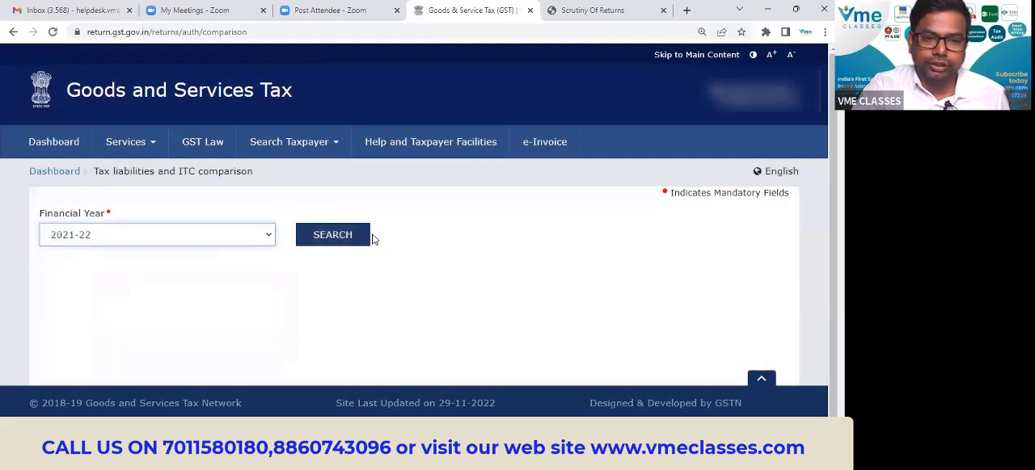
pyautogui.click(365, 236)
pyautogui.scroll(-5, 490, 224)
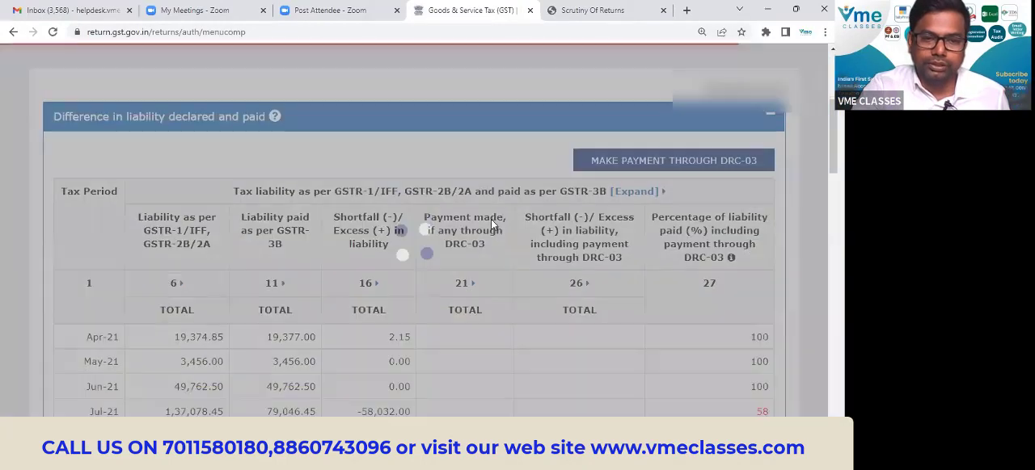
pyautogui.scroll(-3, 481, 212)
pyautogui.scroll(-1, 404, 273)
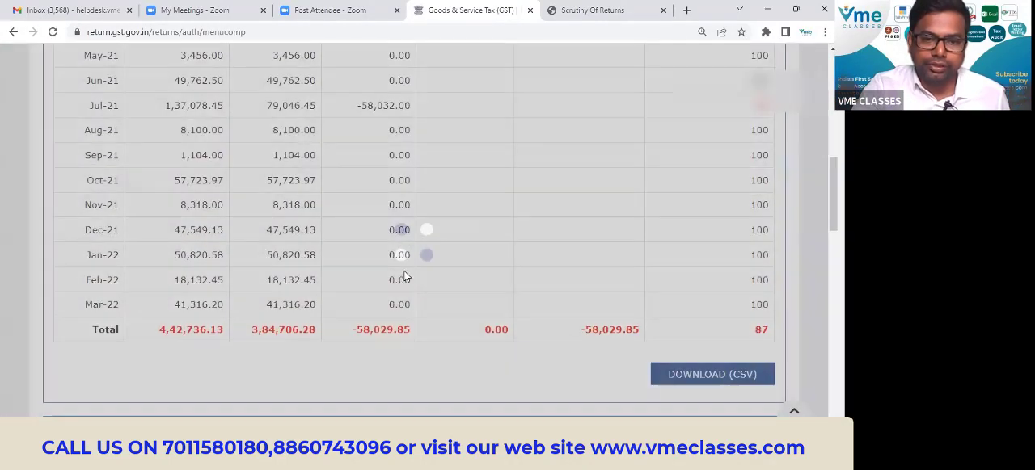
# Highlight the Jul-21 shortfall in liability in the comparison table and switch to the ASMT-11 REPLY FOR NOTICE folder.
pyautogui.scroll(3, 414, 288)
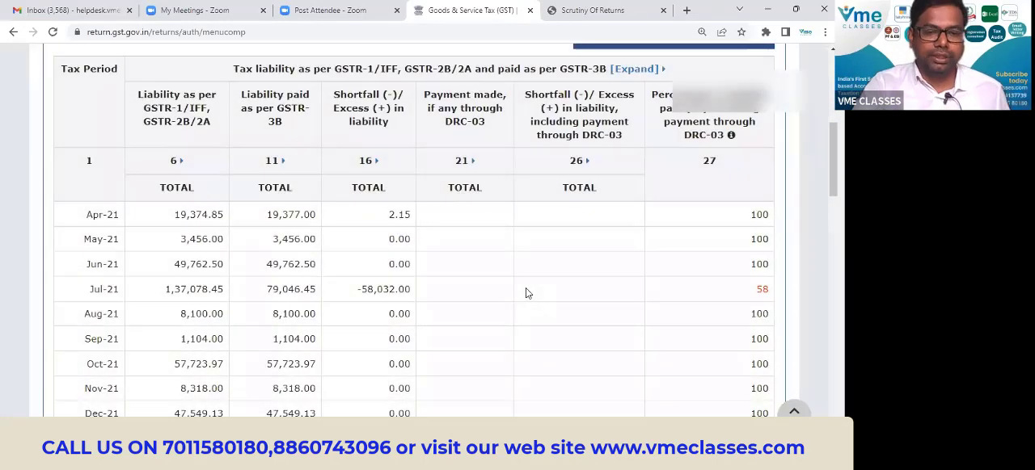
pyautogui.moveTo(526, 288); pyautogui.dragTo(357, 290)
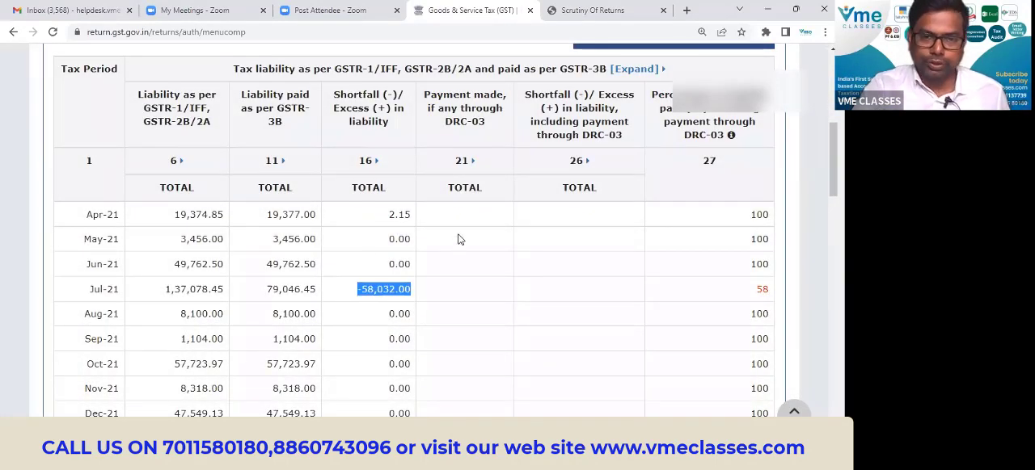
pyautogui.hotkey('alt', 'Tab')
pyautogui.hotkey('alt', 'Tab')
pyautogui.hotkey('alt', 'Tab')
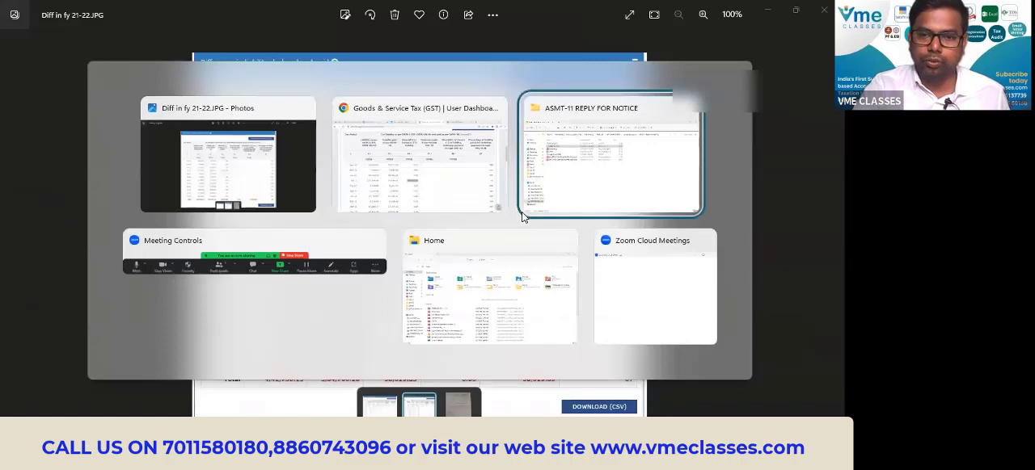
pyautogui.click(606, 168)
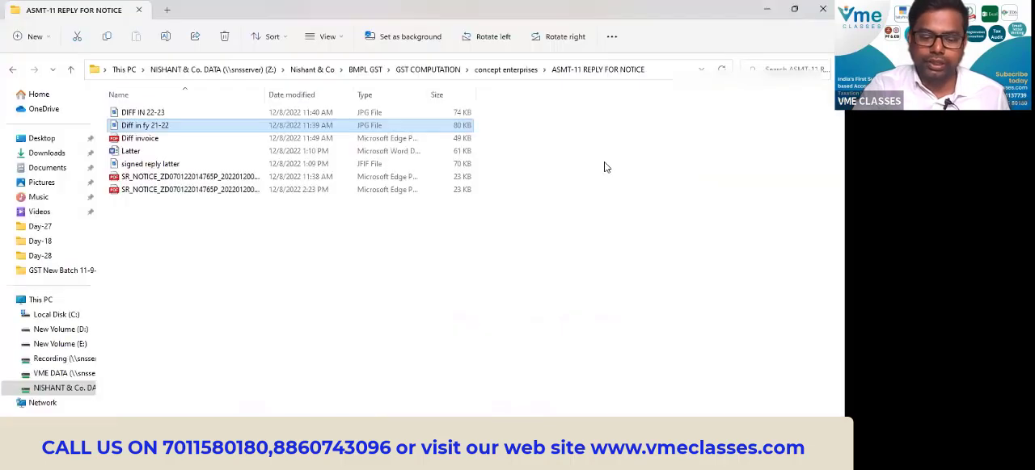
# Open the Diff invoice PDF and review its date, goods, output SGST and CGST, and total tax amount.
pyautogui.click(185, 224)
pyautogui.click(149, 129)
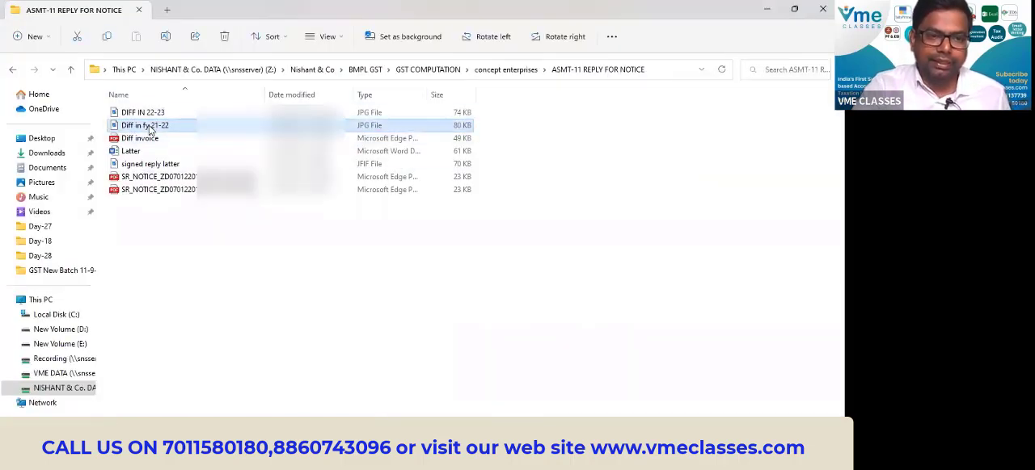
pyautogui.click(142, 140)
pyautogui.doubleClick(142, 139)
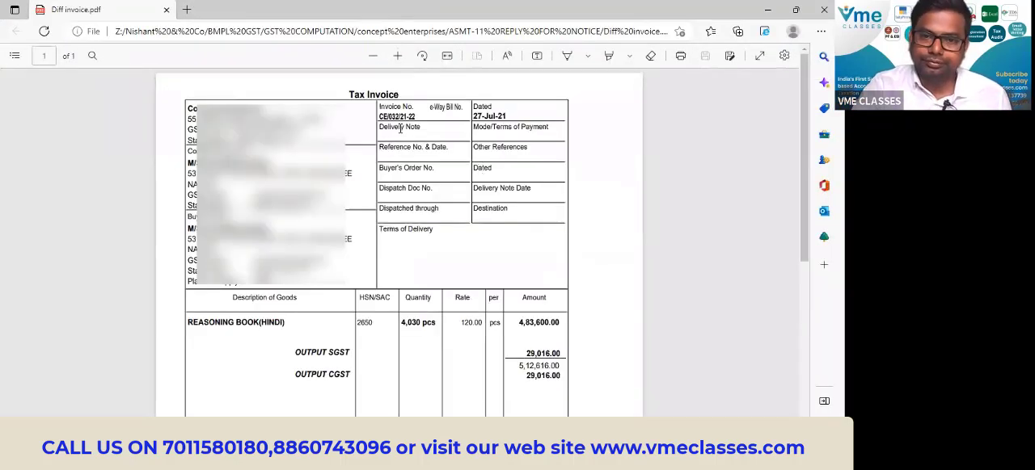
pyautogui.scroll(-3, 476, 203)
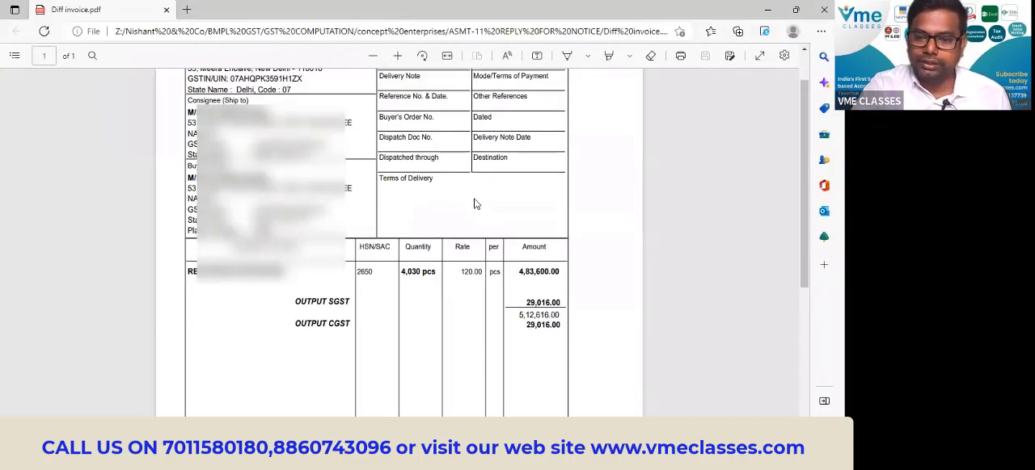
pyautogui.scroll(-3, 564, 295)
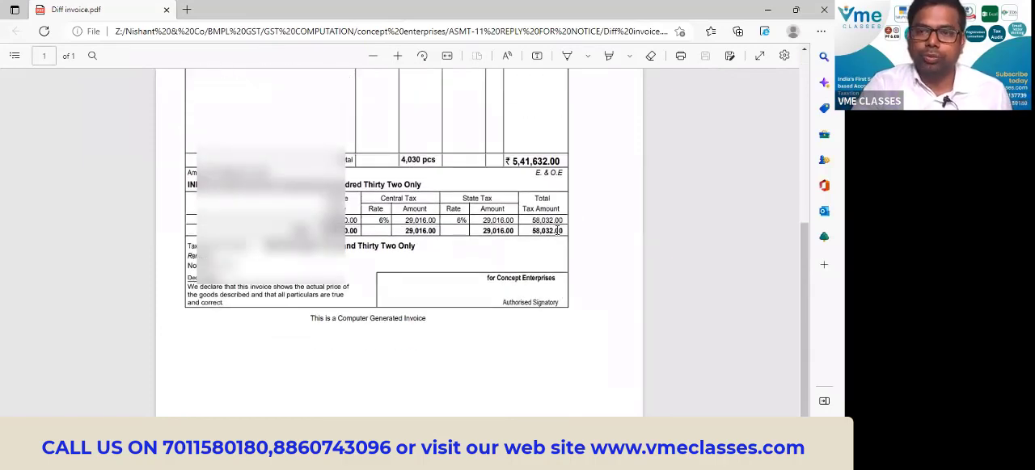
pyautogui.scroll(5, 436, 245)
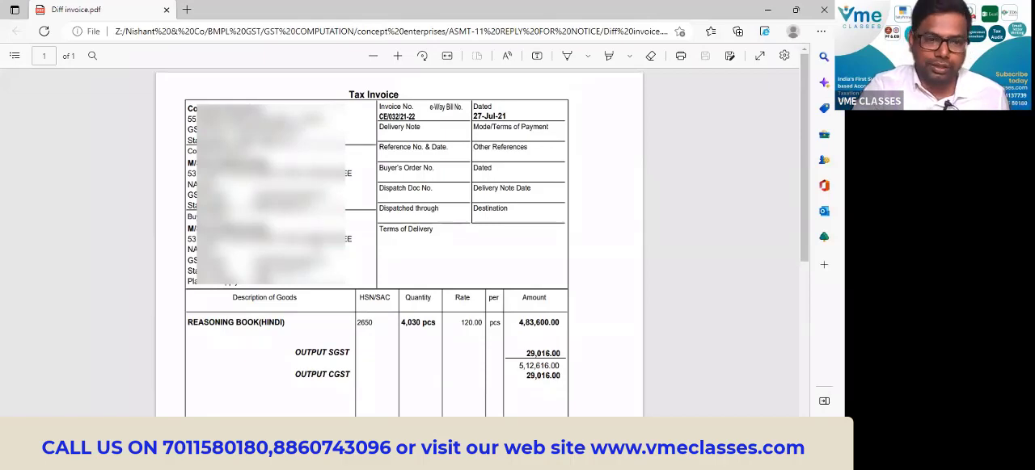
# Return to the ASMT-11 REPLY FOR NOTICE folder, view the image DIFF IN 22-23 and close it.
pyautogui.hotkey('alt', 'Tab')
pyautogui.click(170, 223)
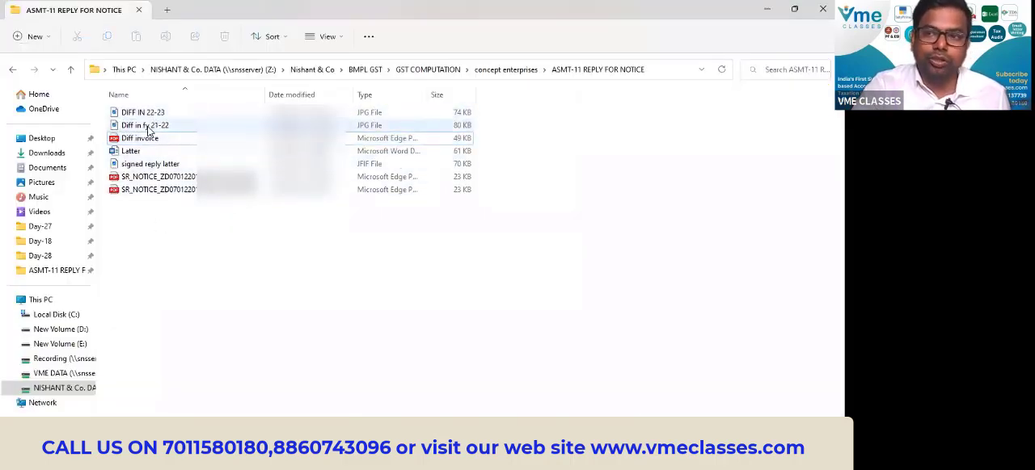
pyautogui.doubleClick(149, 113)
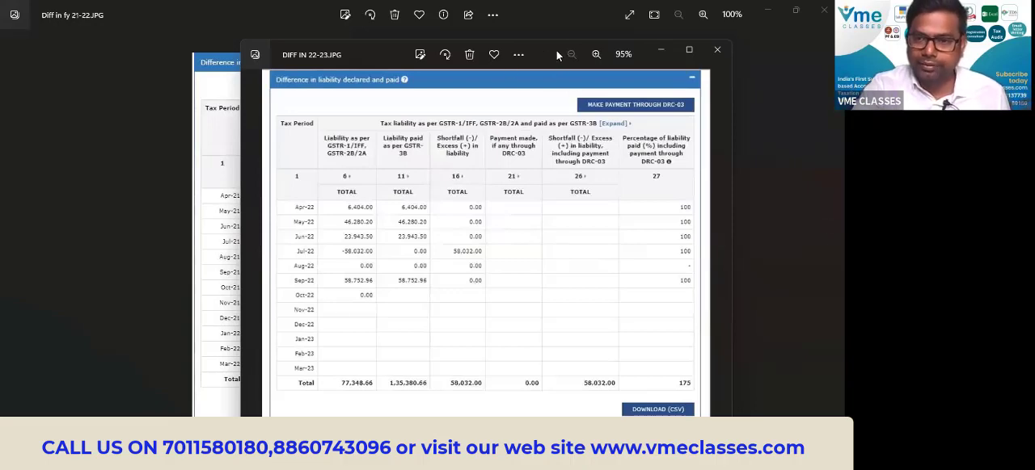
pyautogui.click(717, 49)
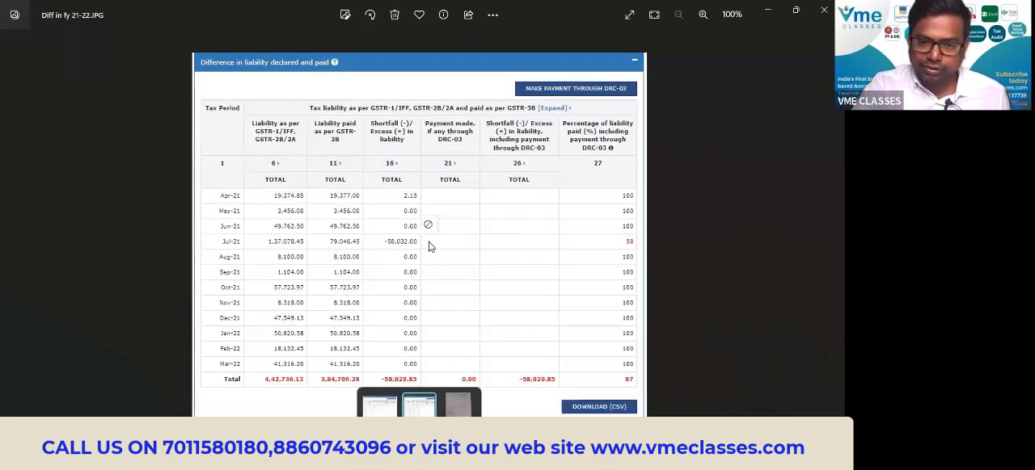
# Reopen the DIFF IN 22-23 image from the folder and compare its liability table with the Diff in fy 21-22 image.
pyautogui.hotkey('alt', 'Tab')
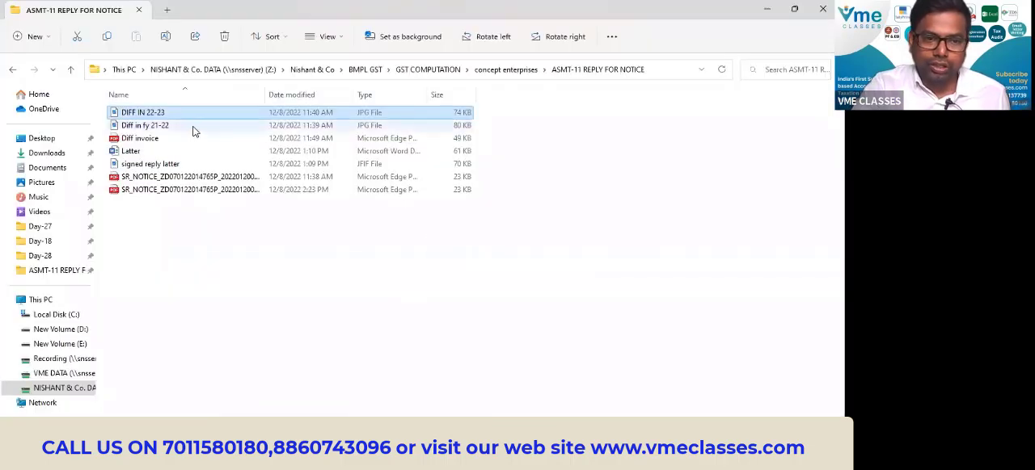
pyautogui.keyDown('ctrl'); pyautogui.click(152, 126); pyautogui.keyUp('ctrl')
pyautogui.press('Return')
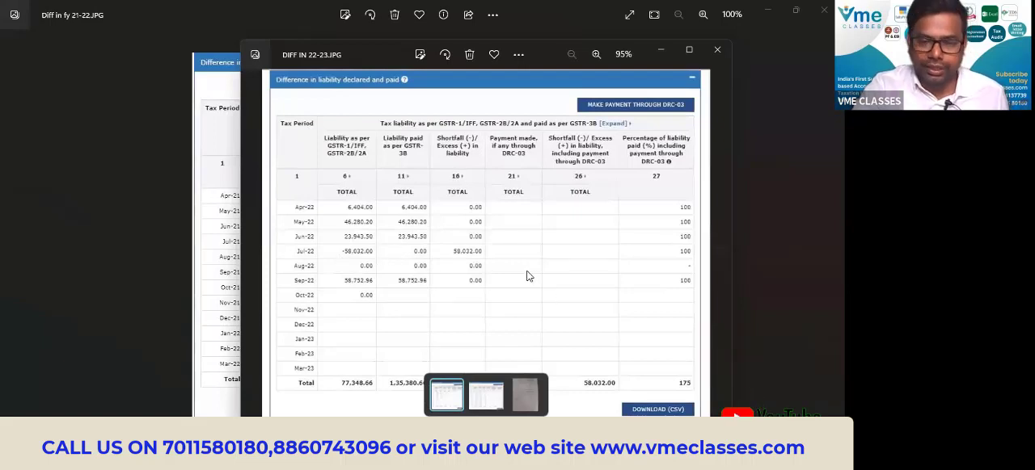
pyautogui.hotkey('alt', 'Tab')
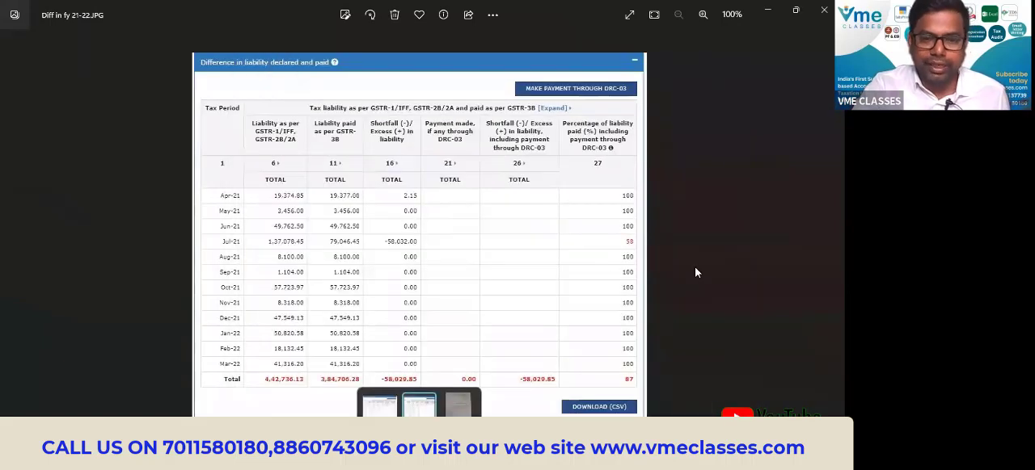
pyautogui.hotkey('alt', 'Tab')
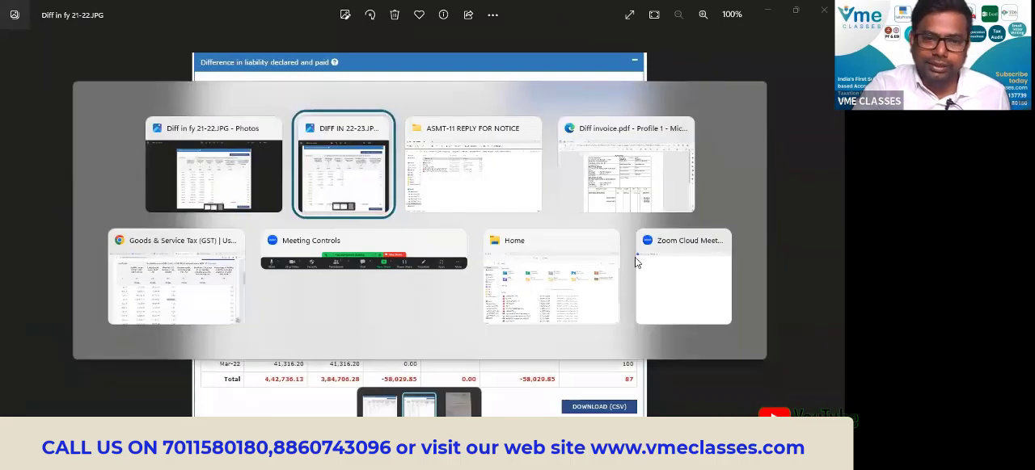
pyautogui.hotkey('alt', 'Tab')
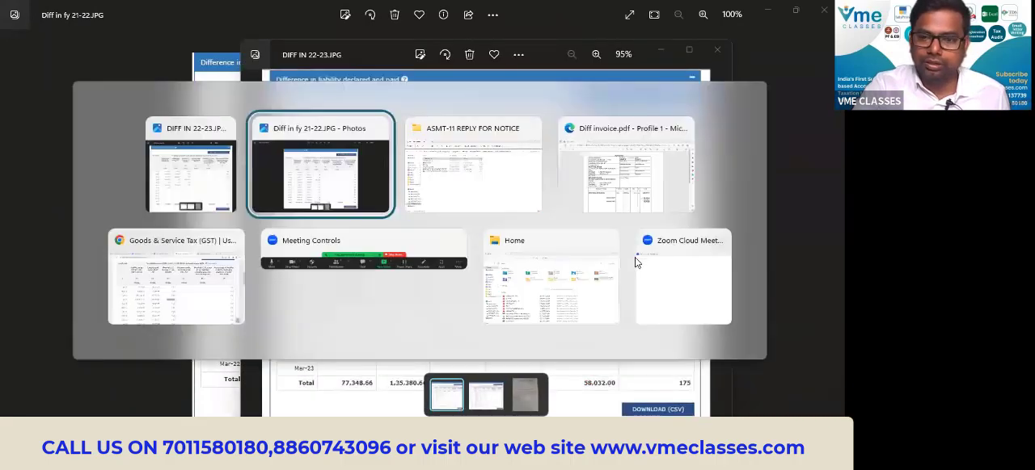
# Switch back to Chrome and reread the Scrutiny Of Returns notice, from its GST ASMT-10 heading to the reply and hearing table.
pyautogui.hotkey('alt', 'Tab')
pyautogui.hotkey('alt', 'Tab')
pyautogui.hotkey('alt', 'Tab')
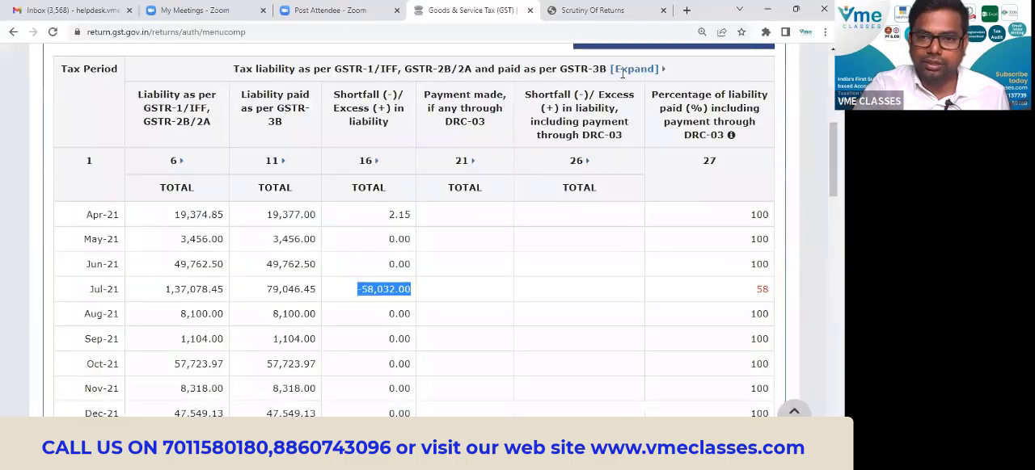
pyautogui.click(595, 9)
pyautogui.scroll(3, 465, 161)
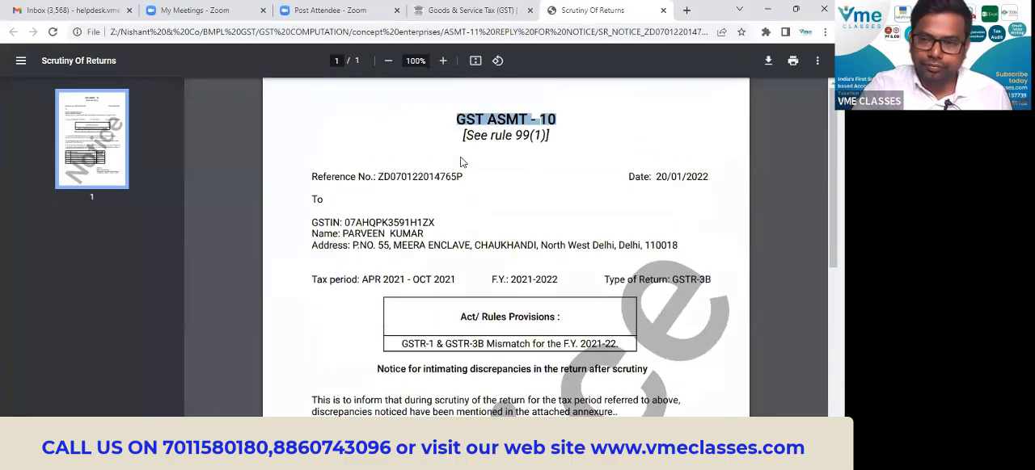
pyautogui.tripleClick(526, 113)
pyautogui.scroll(-3, 558, 218)
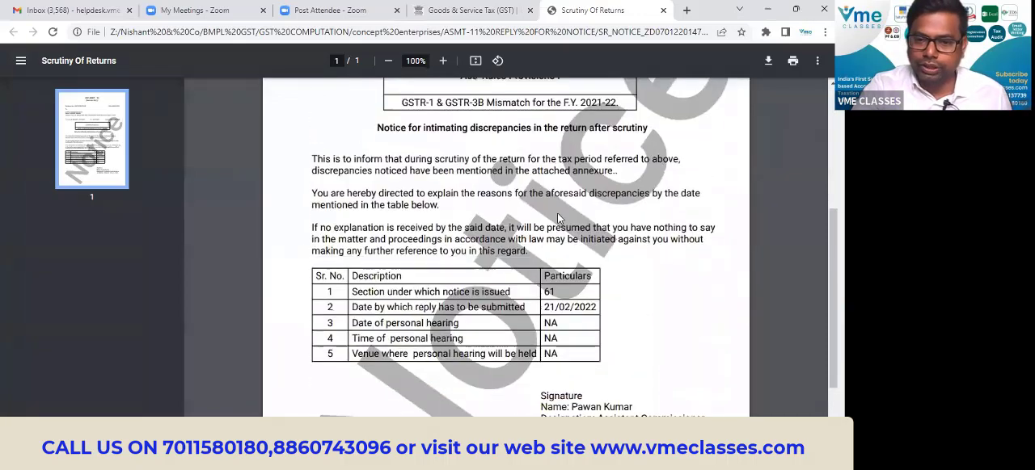
pyautogui.scroll(-1, 558, 213)
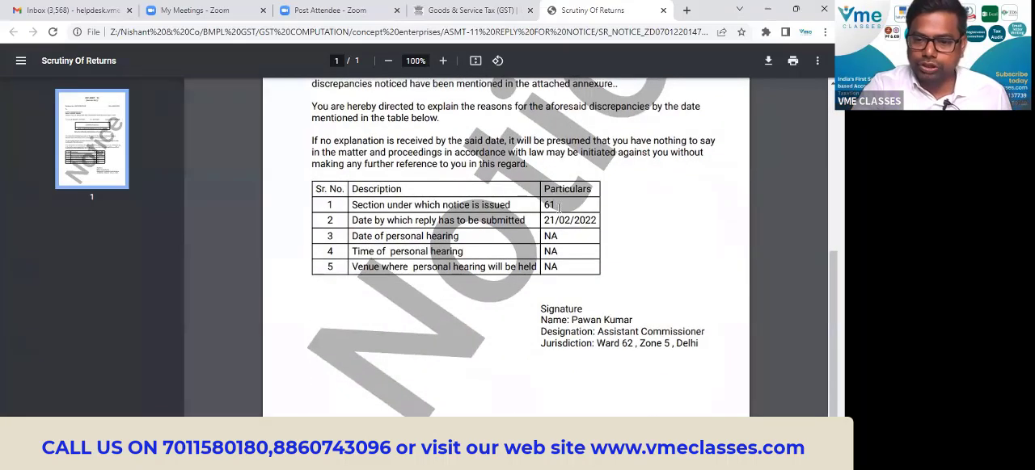
pyautogui.scroll(4, 558, 208)
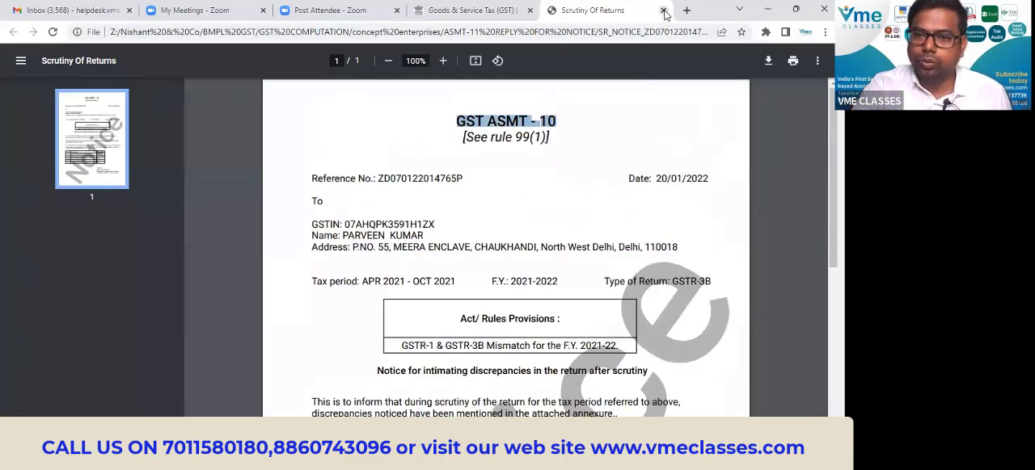
# Close the notice PDF and open the case details of the ASMT-10 notice issued 20/01/2022 from Additional Notices and Orders.
pyautogui.click(663, 9)
pyautogui.scroll(5, 377, 166)
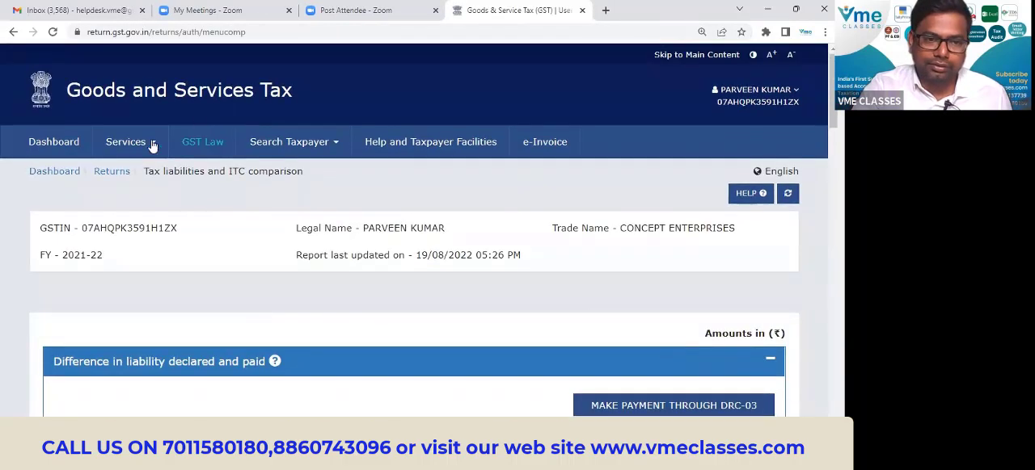
pyautogui.moveTo(144, 141)
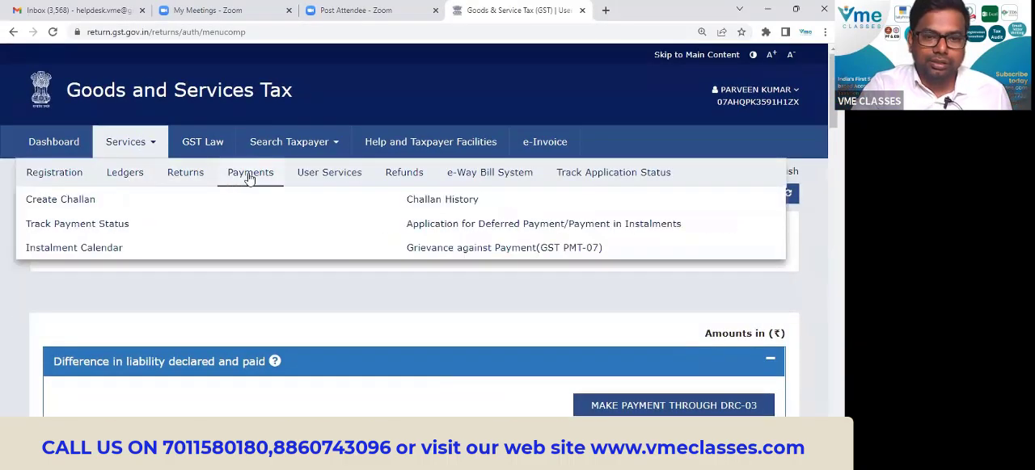
pyautogui.moveTo(324, 174)
pyautogui.click(187, 251)
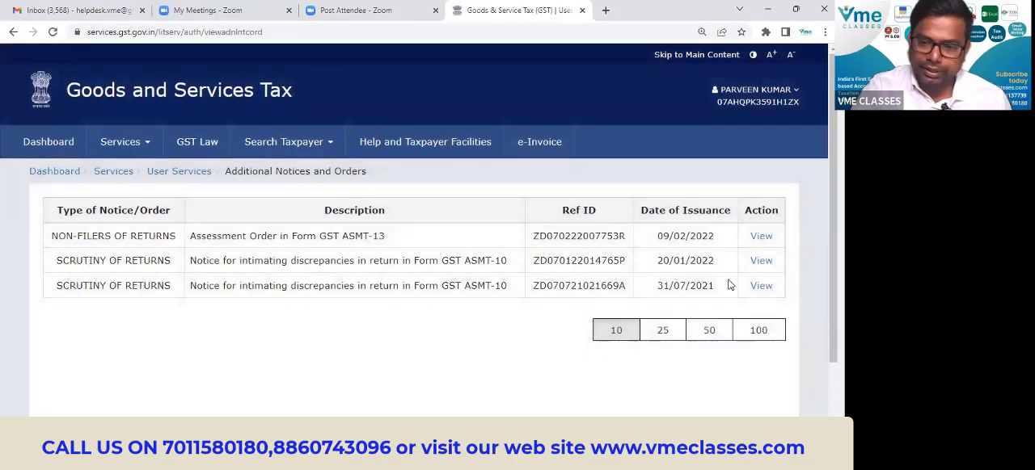
pyautogui.click(761, 261)
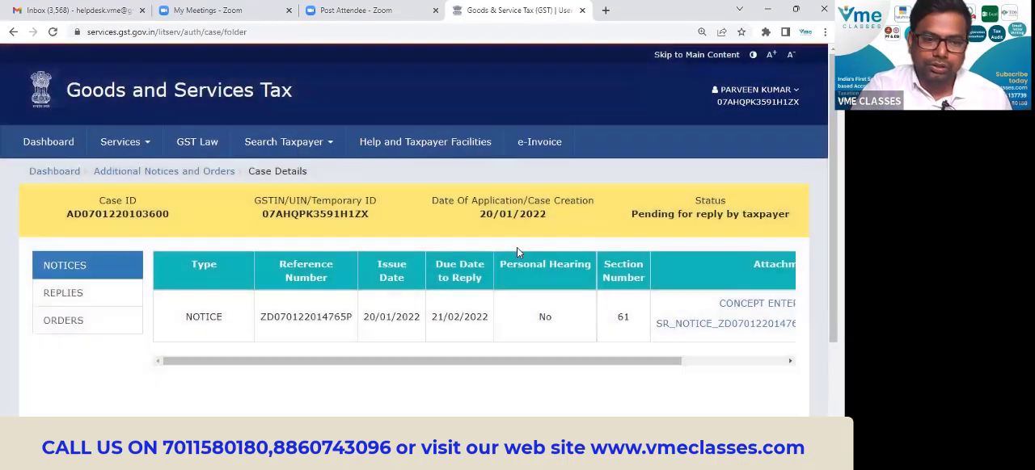
# Bring the notice's attachments into view and save CONCEPT ENTERPRISES.JPG in the ASMT-11 REPLY FOR NOTICE folder.
pyautogui.scroll(-2, 146, 166)
pyautogui.click(74, 215)
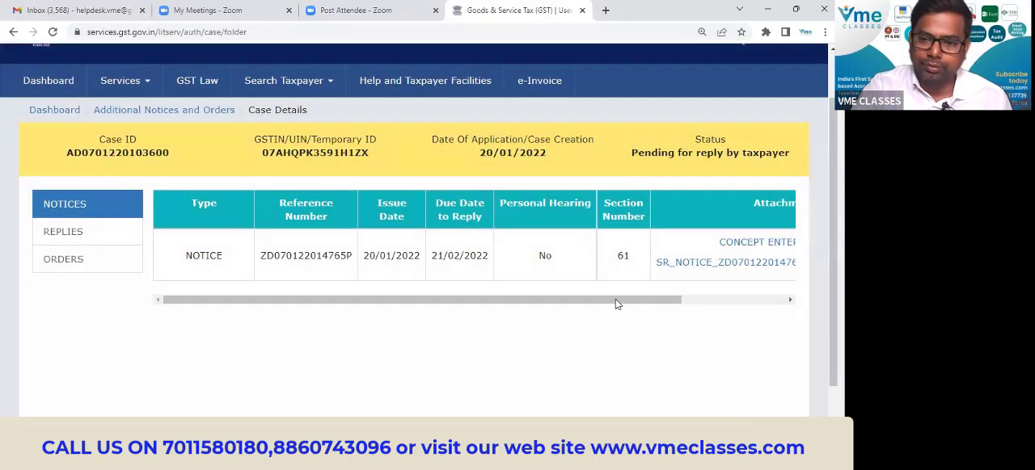
pyautogui.moveTo(617, 300); pyautogui.dragTo(773, 299)
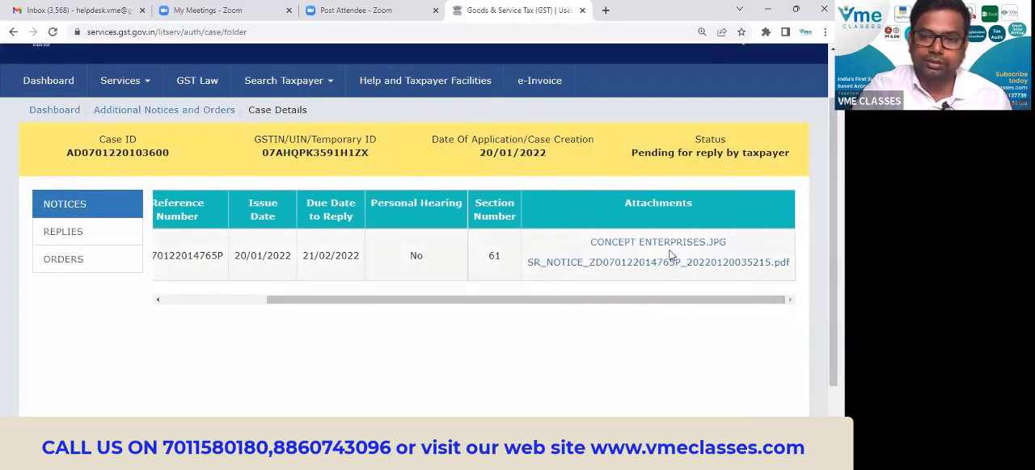
pyautogui.click(667, 248)
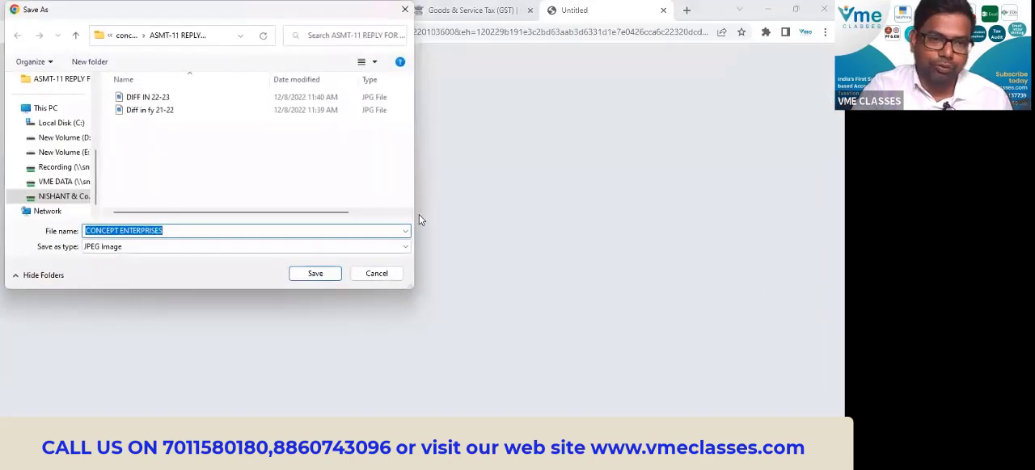
pyautogui.click(316, 274)
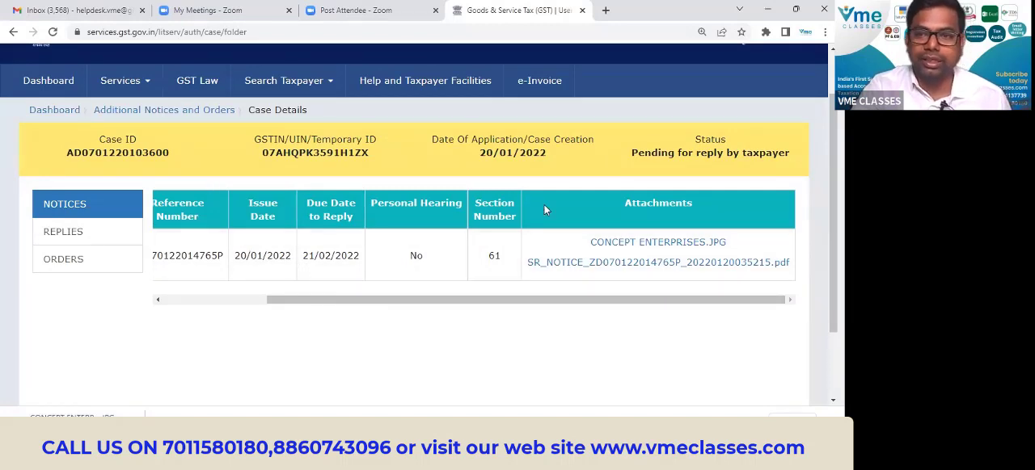
# Open the case's replies section and add a new reply of type REPLY-ASMT 11.
pyautogui.click(66, 231)
pyautogui.rightClick(63, 231)
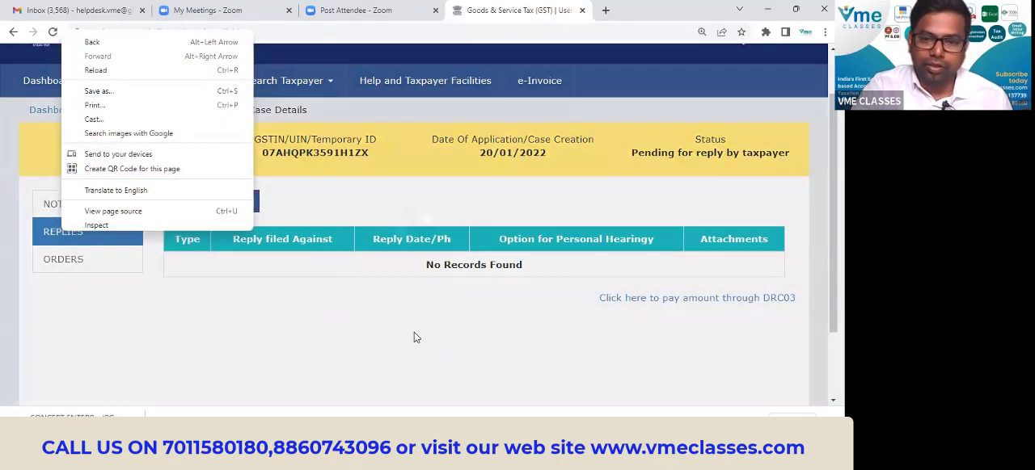
pyautogui.click(414, 338)
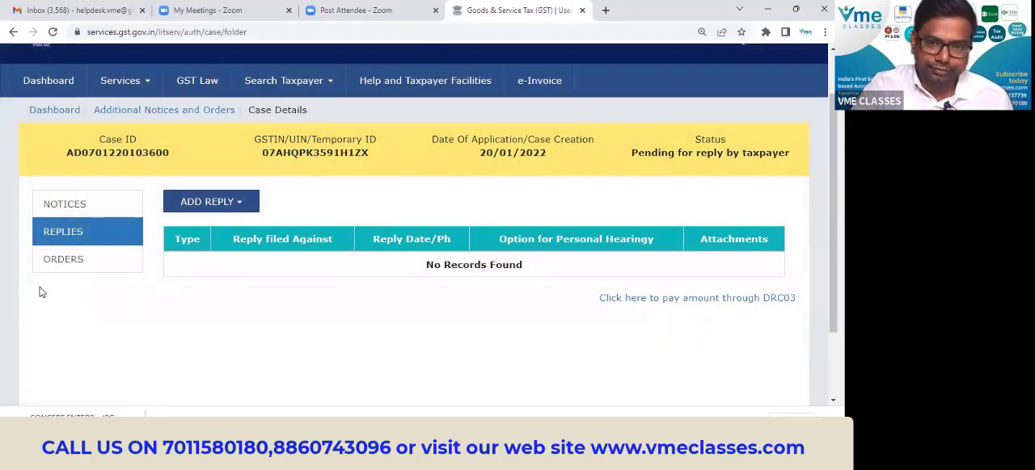
pyautogui.rightClick(204, 208)
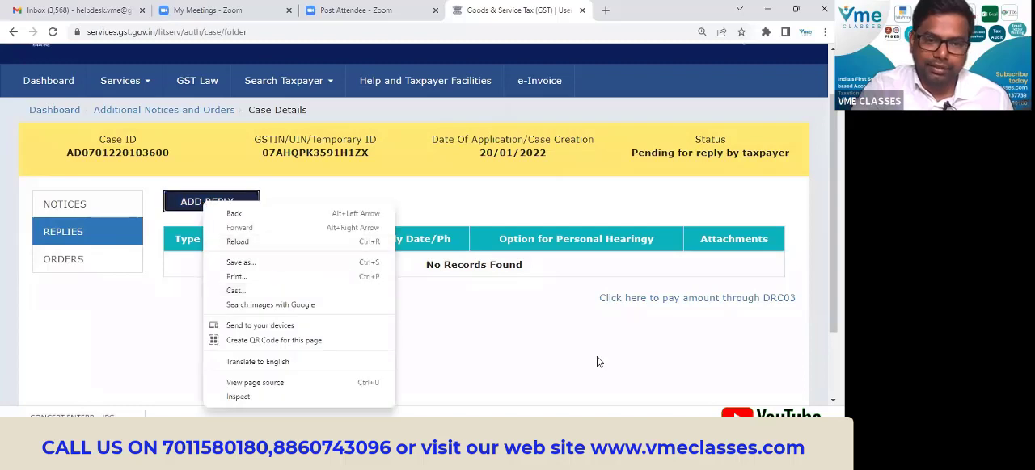
pyautogui.click(596, 357)
pyautogui.click(230, 207)
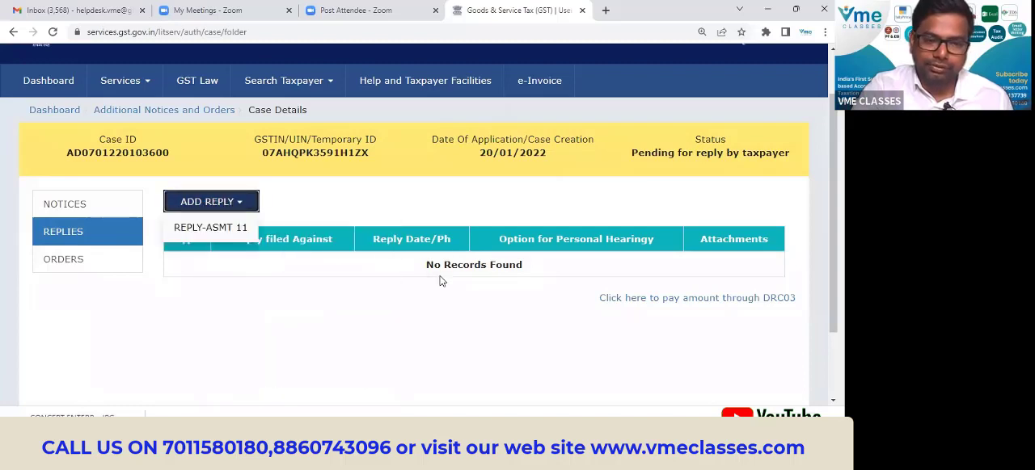
pyautogui.click(229, 232)
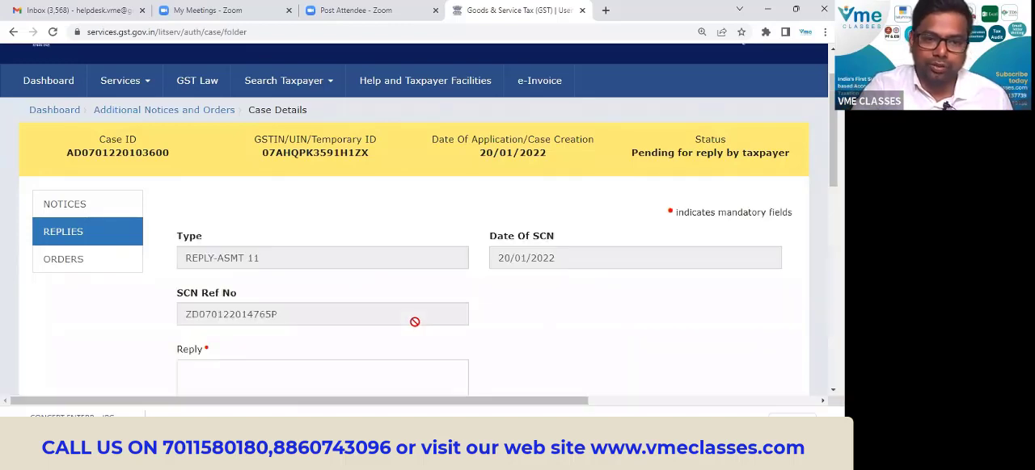
# Ready the empty Reply field for entry, switch to File Explorer and open the Latter document from the ASMT-11 REPLY FOR NOTICE folder.
pyautogui.scroll(-5, 644, 310)
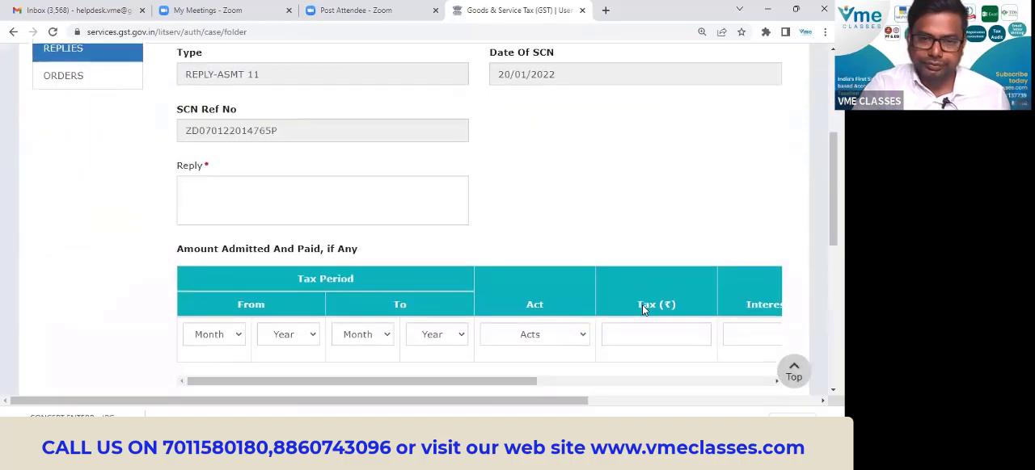
pyautogui.click(285, 141)
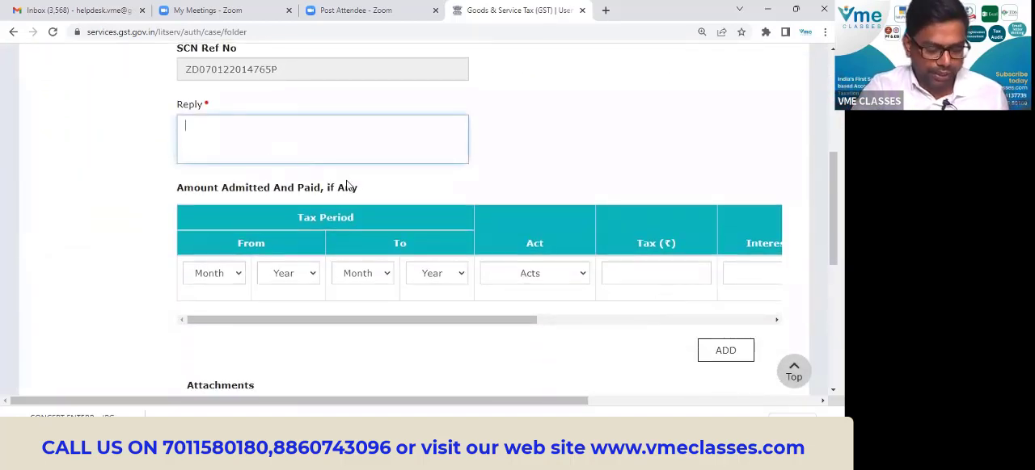
pyautogui.hotkey('alt', 'Tab')
pyautogui.hotkey('alt', 'Tab')
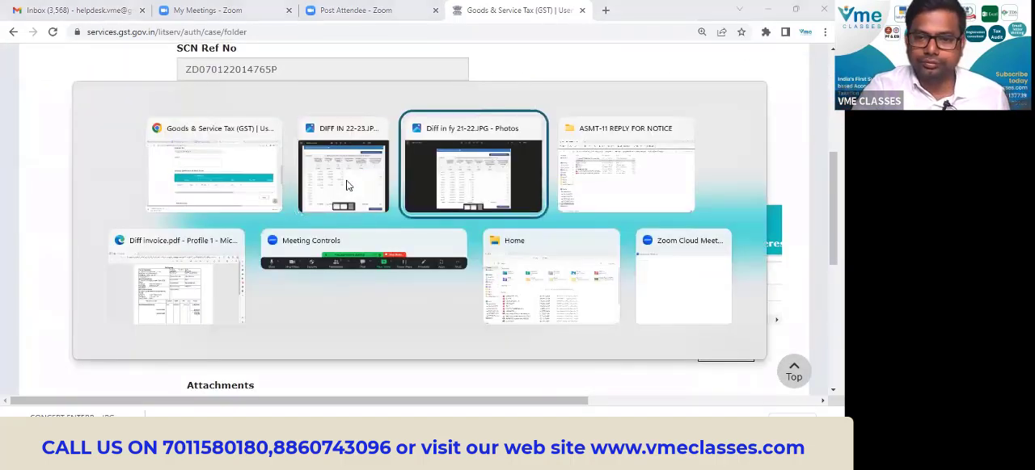
pyautogui.hotkey('alt', 'Tab')
pyautogui.hotkey('alt', 'Tab')
pyautogui.hotkey('alt', 'Tab')
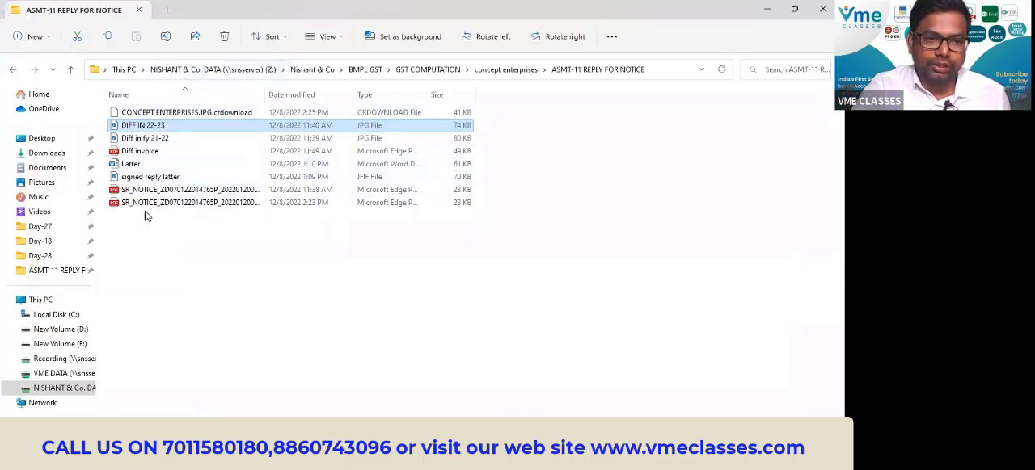
pyautogui.doubleClick(131, 164)
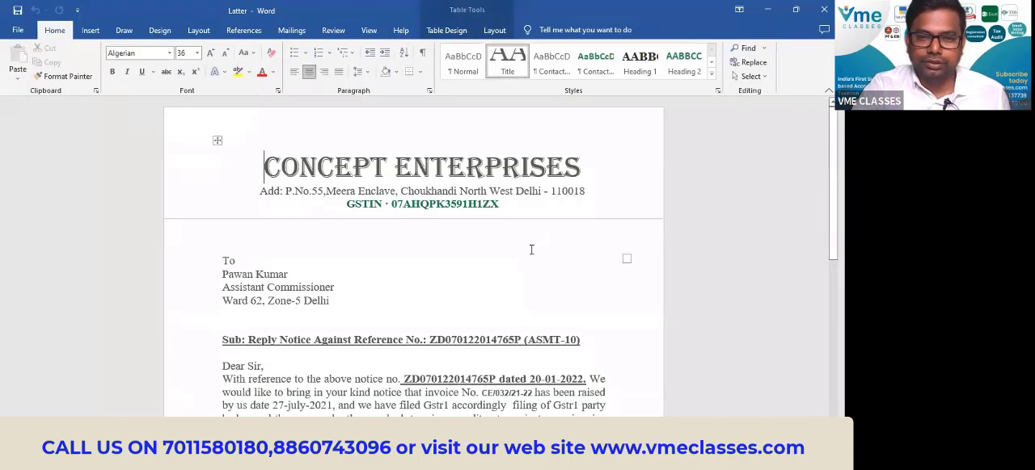
# Read through the reply letter and copy its text from the addressee block to the Concept Enterprises signature.
pyautogui.scroll(-5, 533, 249)
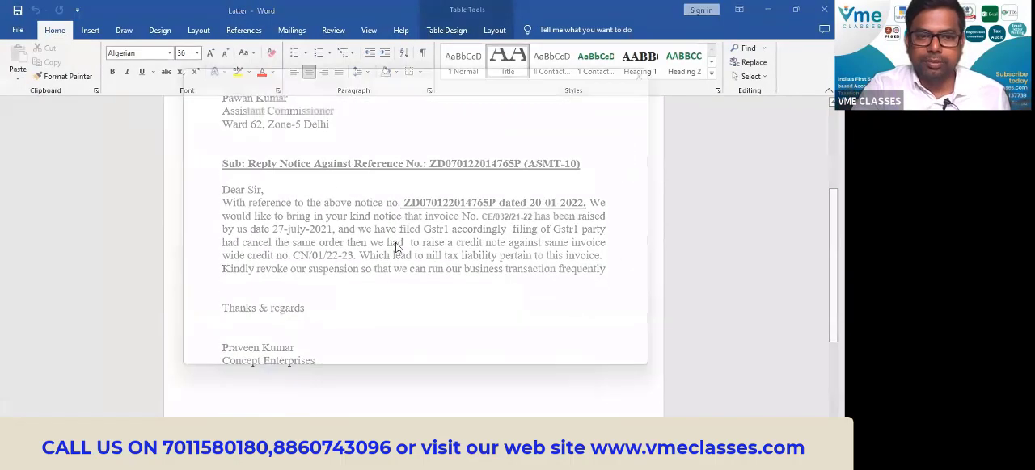
pyautogui.click(665, 63)
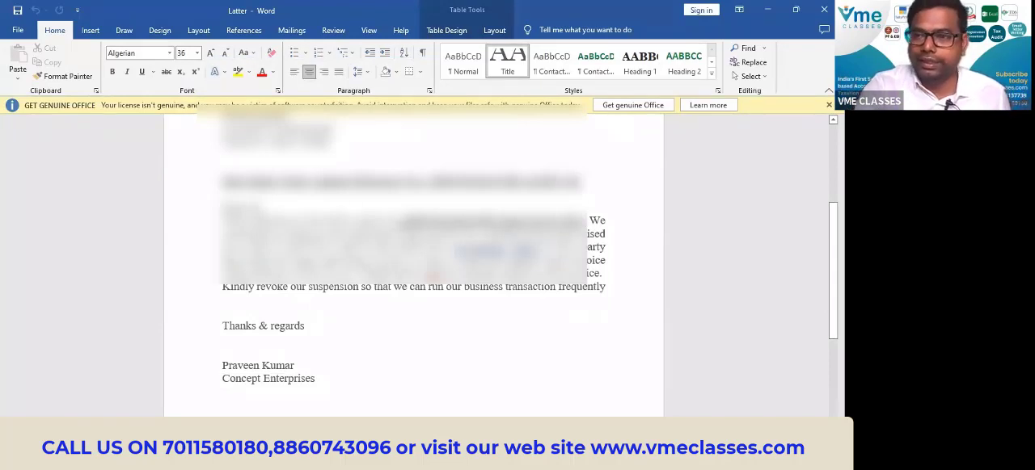
pyautogui.scroll(-2, 411, 301)
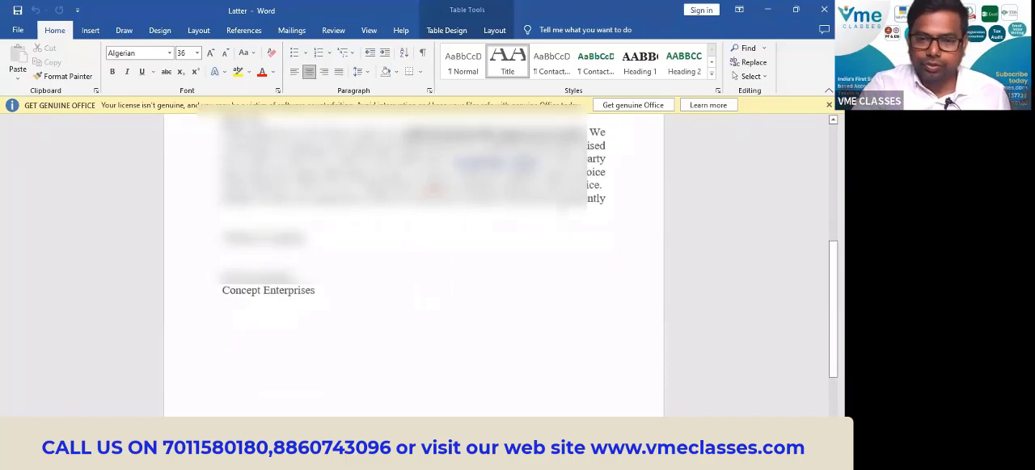
pyautogui.scroll(10, 414, 267)
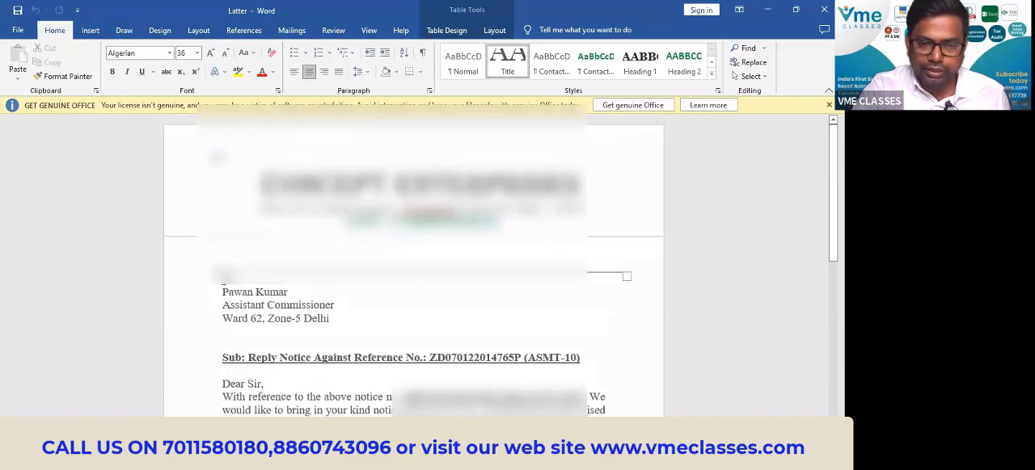
pyautogui.moveTo(223, 285); pyautogui.dragTo(358, 302)
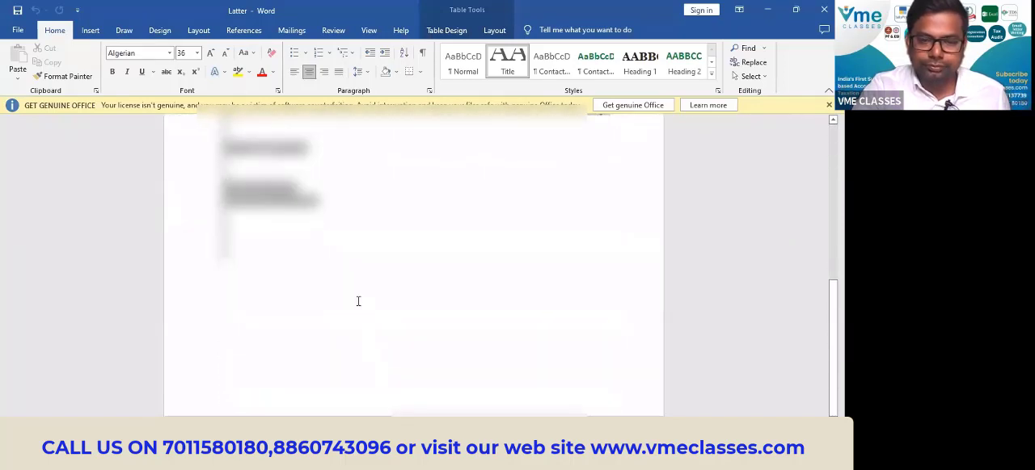
pyautogui.moveTo(353, 258); pyautogui.dragTo(354, 201)
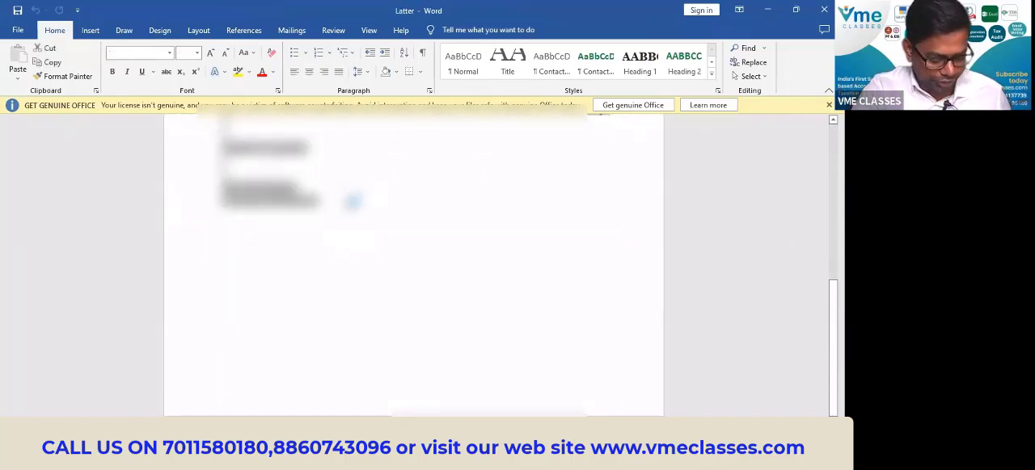
# Switch back to Chrome, paste the copied letter into the reply's Reply field and check the pasted text.
pyautogui.hotkey('alt', 'Tab')
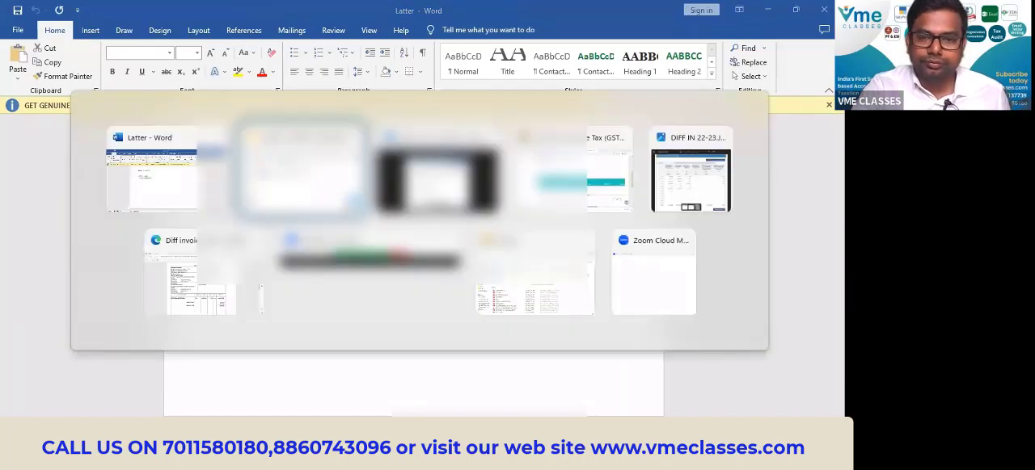
pyautogui.hotkey('alt', 'Tab')
pyautogui.hotkey('alt', 'Tab')
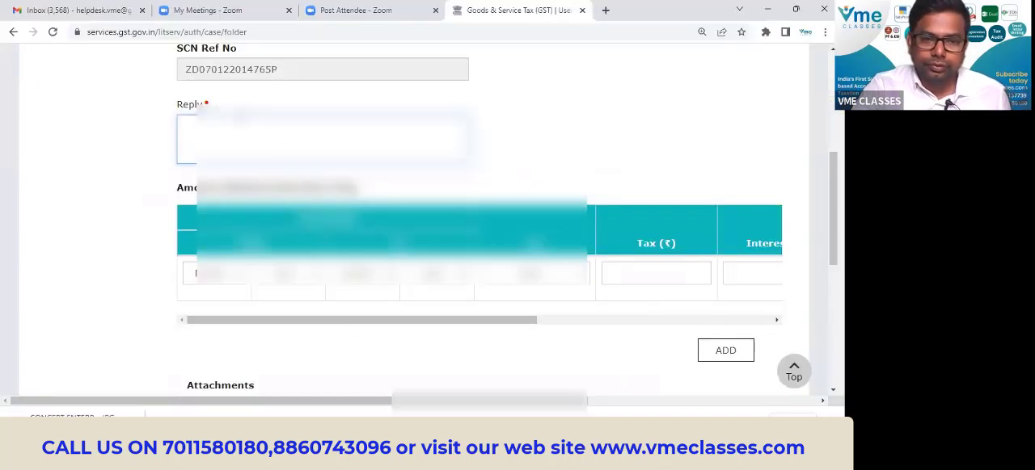
pyautogui.hotkey('ctrl', 'v')
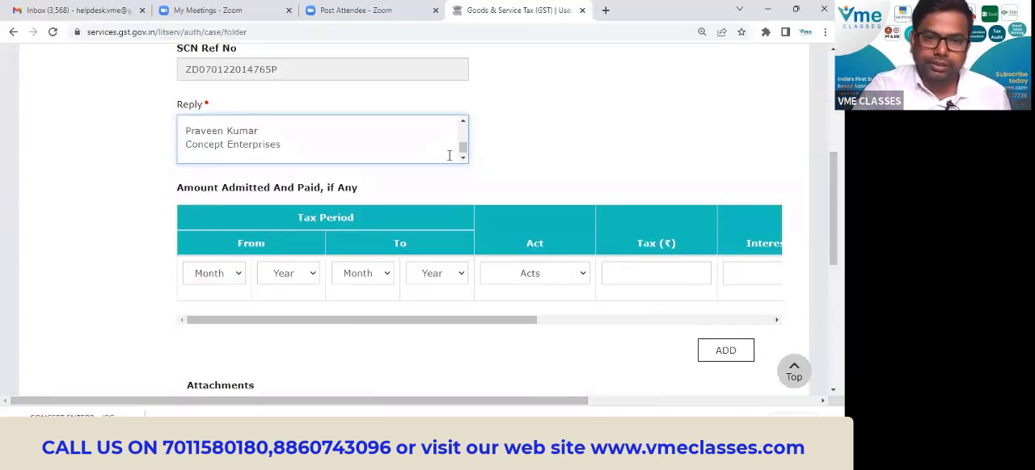
pyautogui.scroll(4, 450, 156)
pyautogui.scroll(-3, 449, 156)
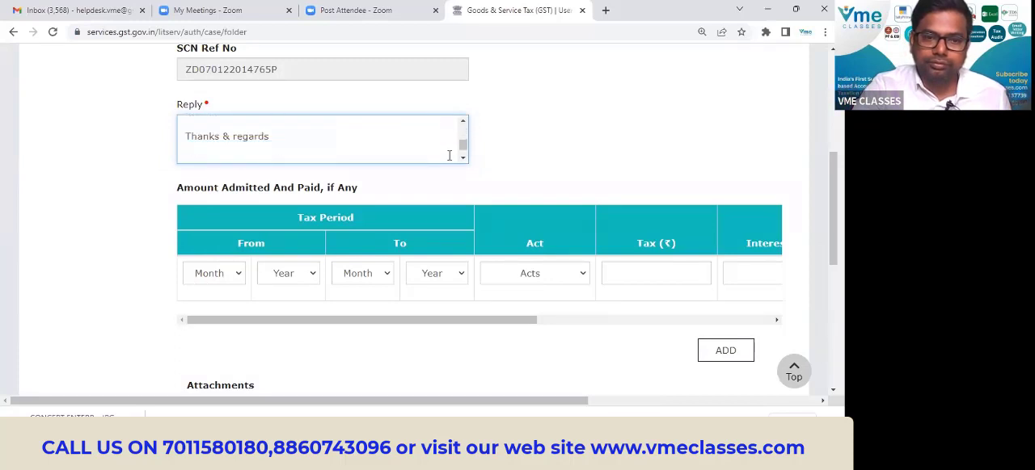
pyautogui.scroll(-1, 449, 156)
pyautogui.scroll(1, 449, 156)
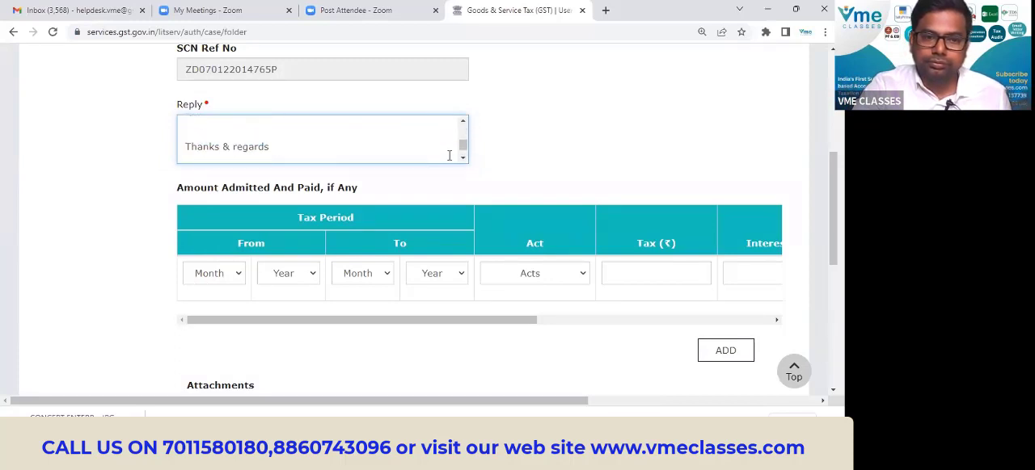
pyautogui.scroll(-1, 450, 156)
# Set the tax period under Amount Admitted And Paid from APR 2020 to OCT 2020.
pyautogui.scroll(-2, 598, 143)
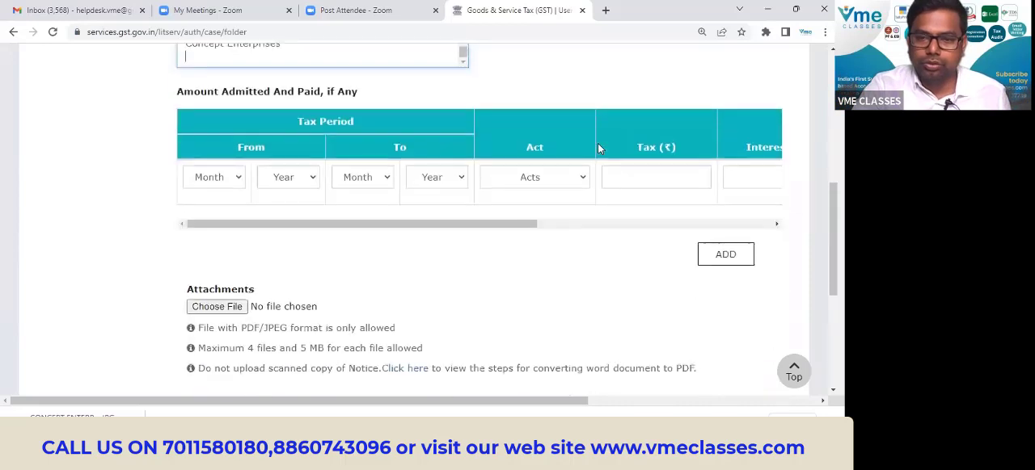
pyautogui.click(231, 152)
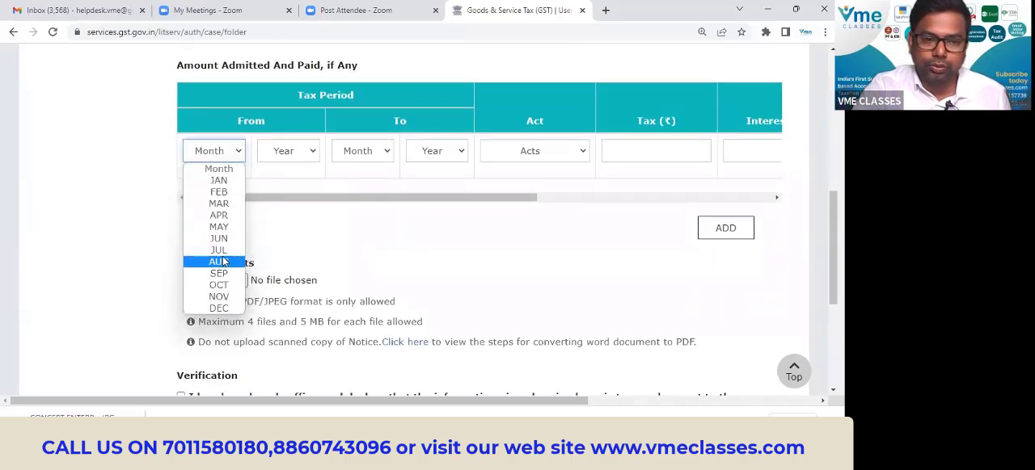
pyautogui.click(220, 215)
pyautogui.click(299, 151)
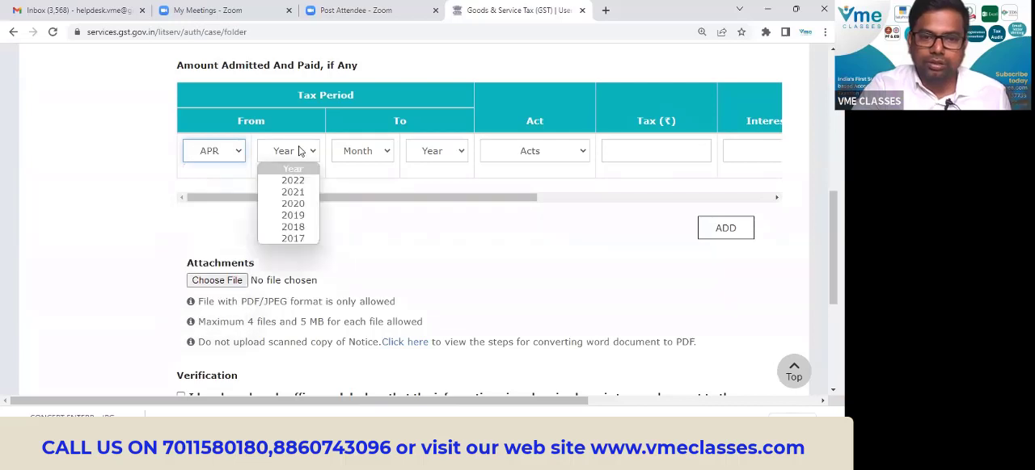
pyautogui.click(293, 203)
pyautogui.click(368, 152)
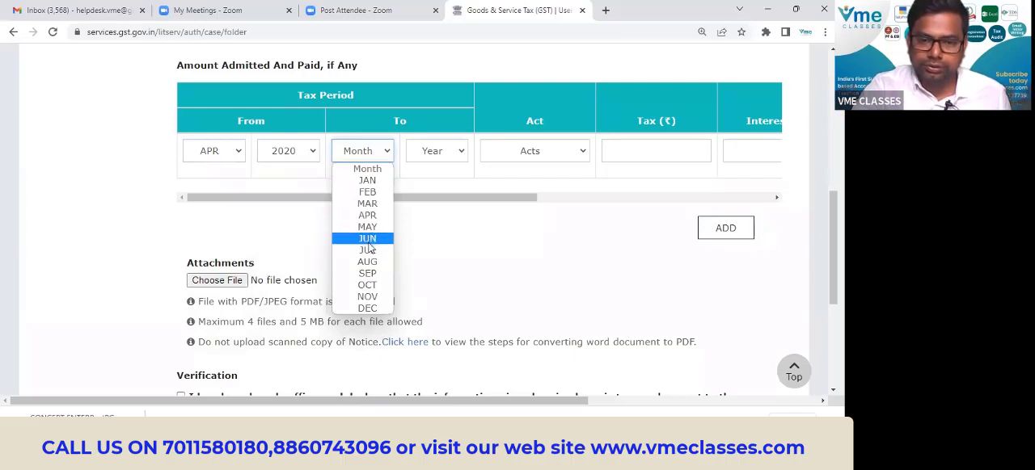
pyautogui.click(368, 285)
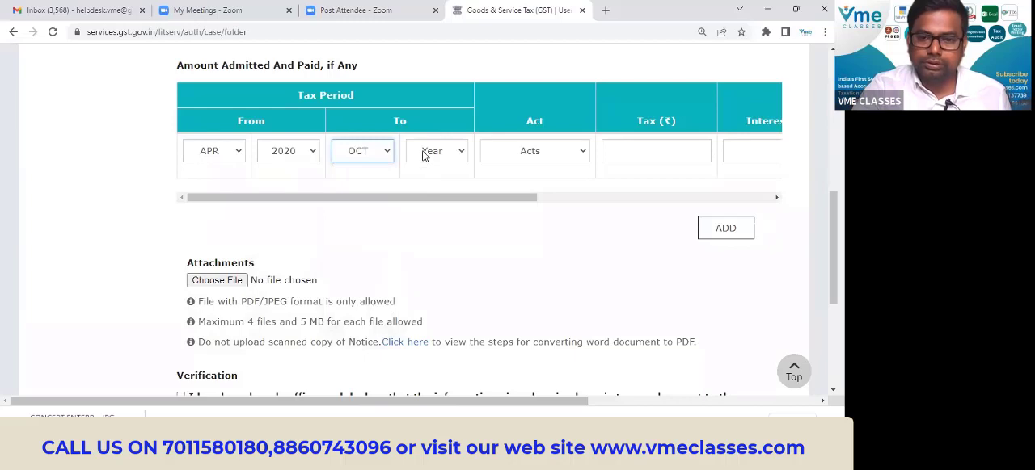
pyautogui.click(427, 154)
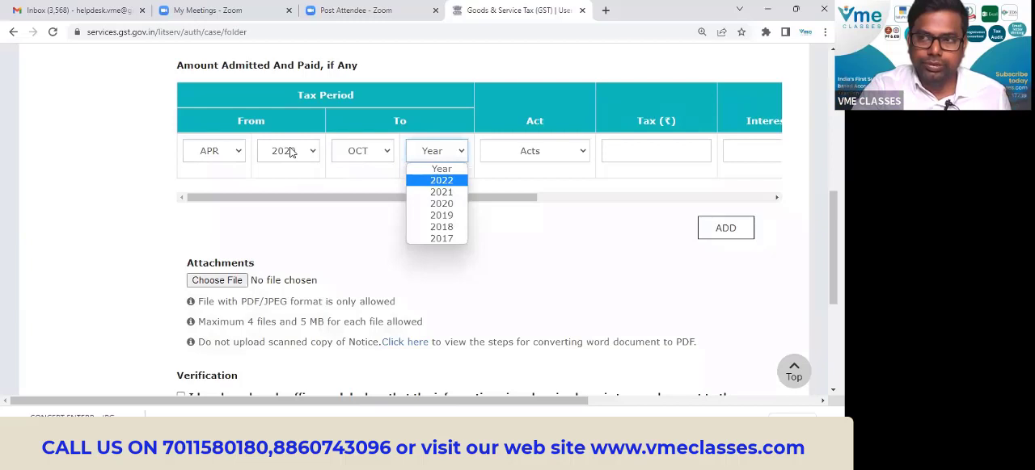
pyautogui.click(441, 203)
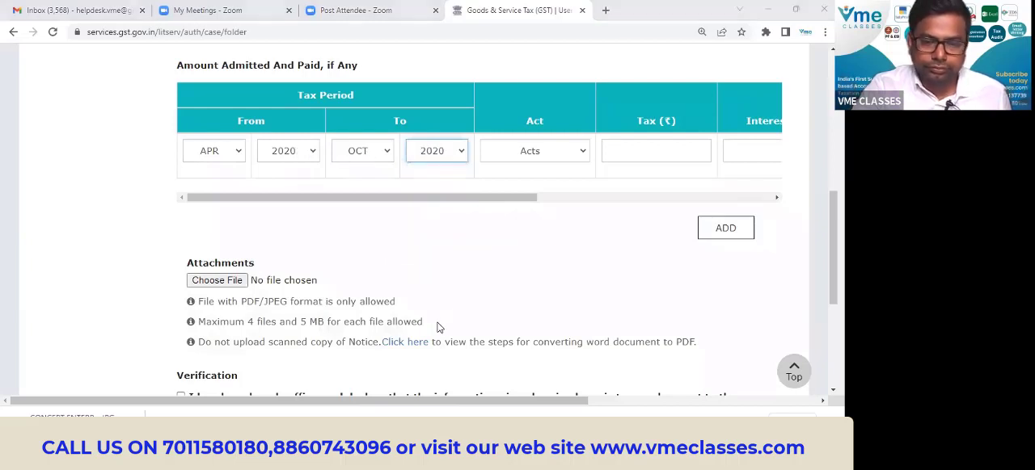
# Open the SR_NOTICE PDF from the reply folder to check the notice's tax period, and return to the GST portal in Chrome.
pyautogui.hotkey('alt', 'Tab')
pyautogui.hotkey('alt', 'Tab')
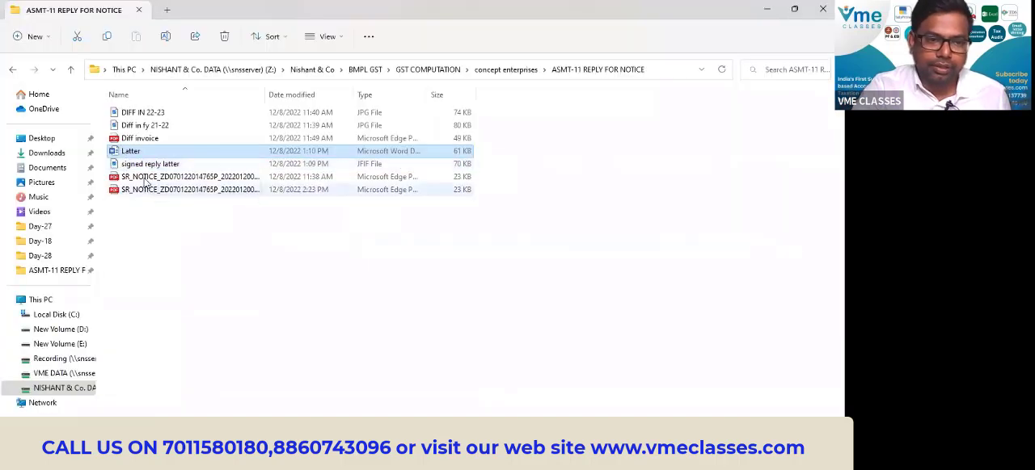
pyautogui.doubleClick(146, 176)
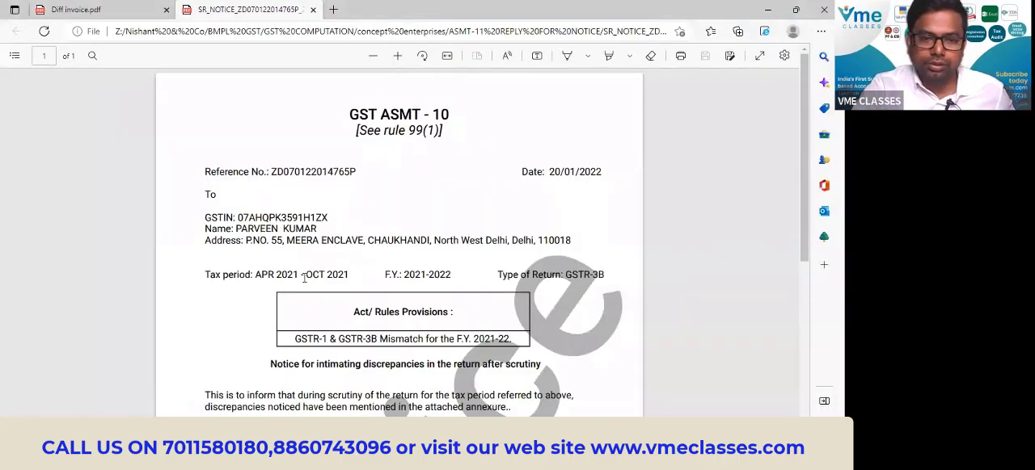
pyautogui.hotkey('alt', 'Tab')
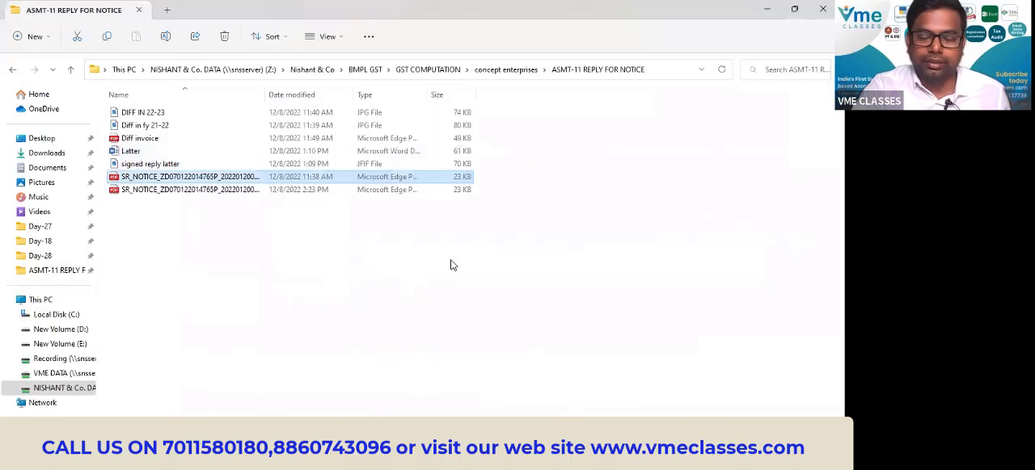
pyautogui.hotkey('alt', 'Tab')
pyautogui.hotkey('alt', 'Tab')
pyautogui.hotkey('alt', 'Tab')
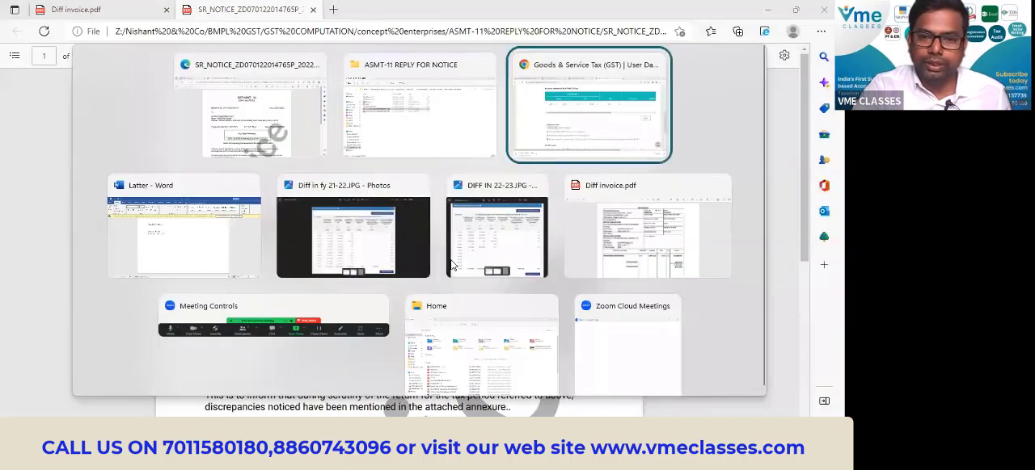
# Correct both the From and To years of the admitted amount's tax period to 2021.
pyautogui.click(307, 152)
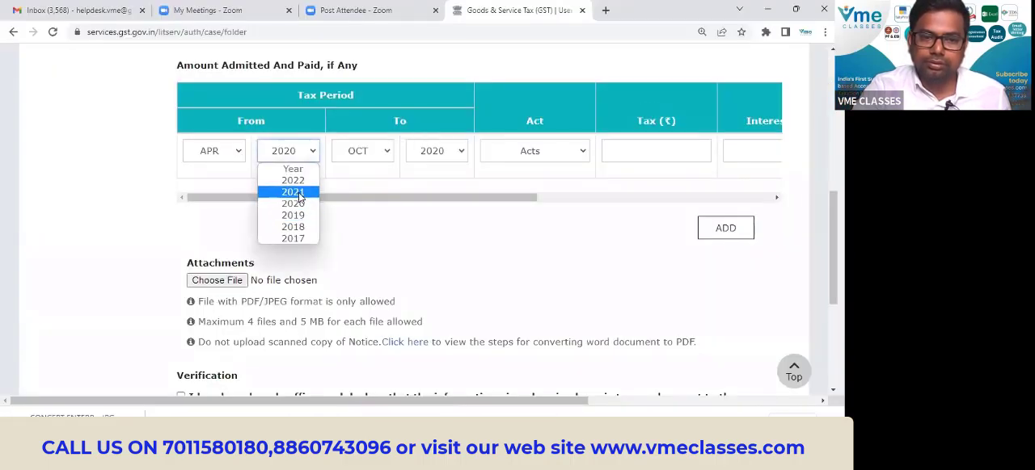
pyautogui.click(303, 192)
pyautogui.click(443, 154)
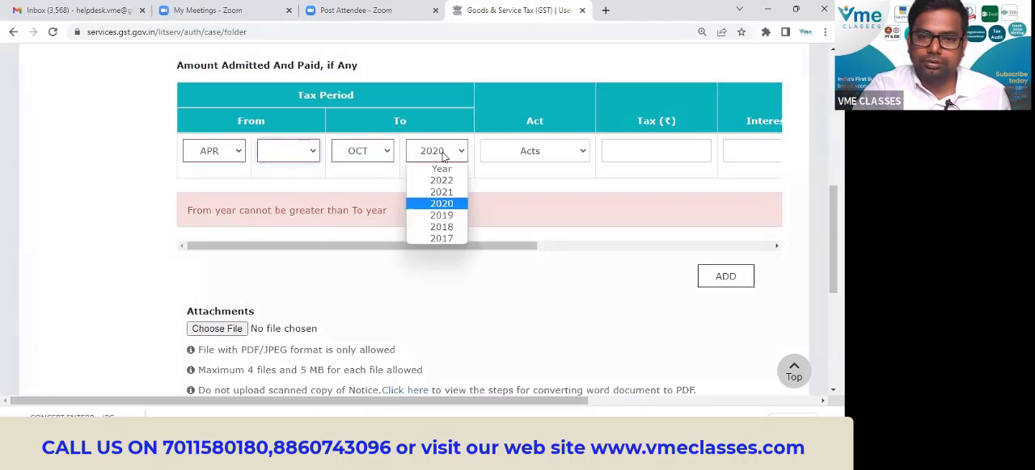
pyautogui.click(441, 192)
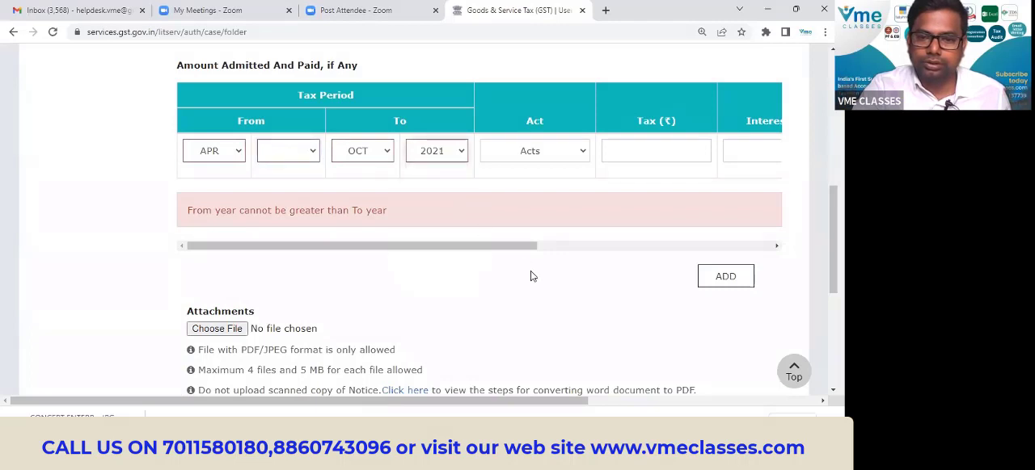
pyautogui.click(305, 153)
pyautogui.click(296, 194)
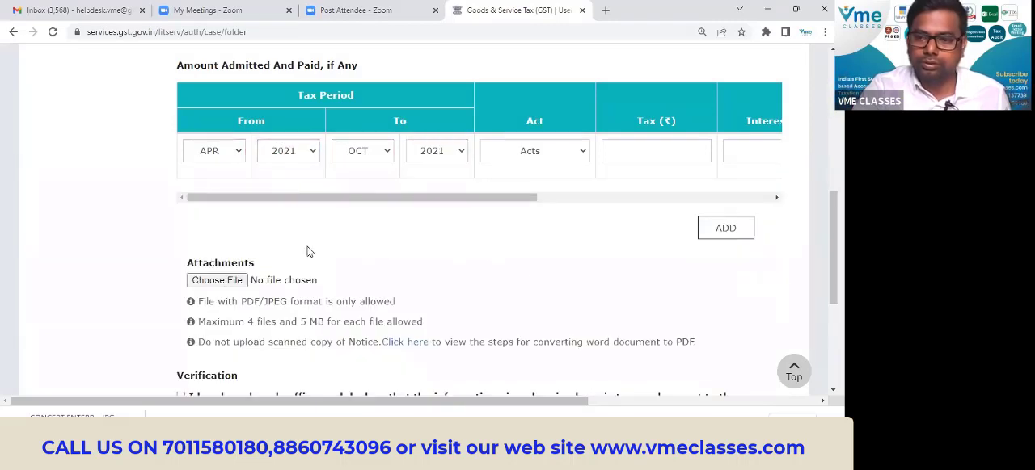
pyautogui.moveTo(503, 199); pyautogui.dragTo(411, 199)
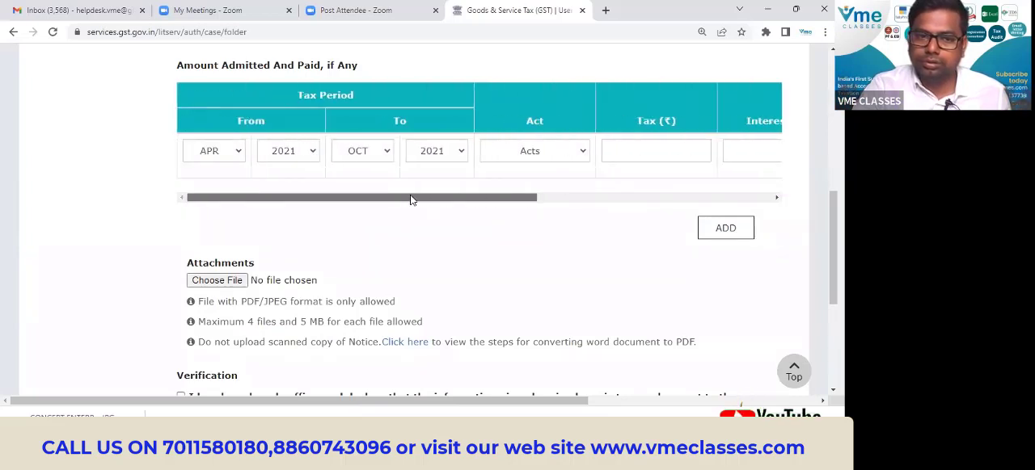
pyautogui.click(241, 153)
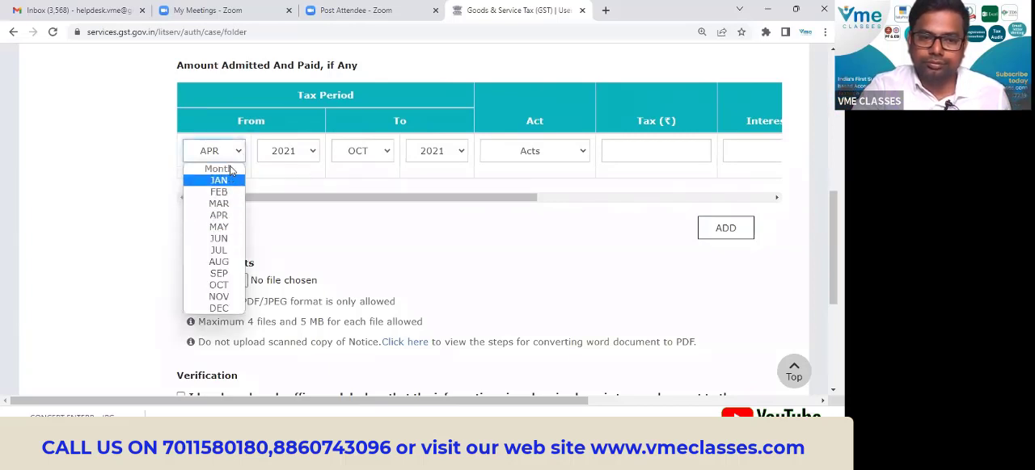
pyautogui.click(461, 227)
pyautogui.scroll(-3, 461, 226)
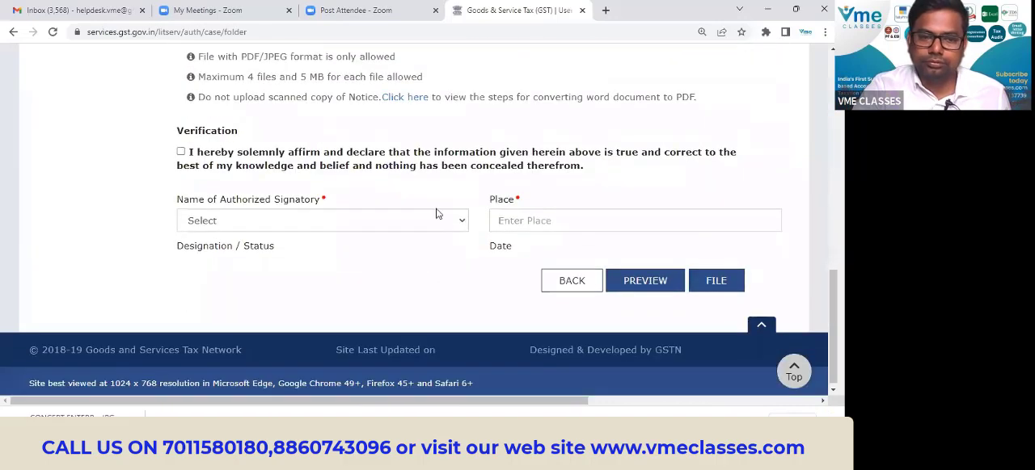
pyautogui.scroll(6, 232, 147)
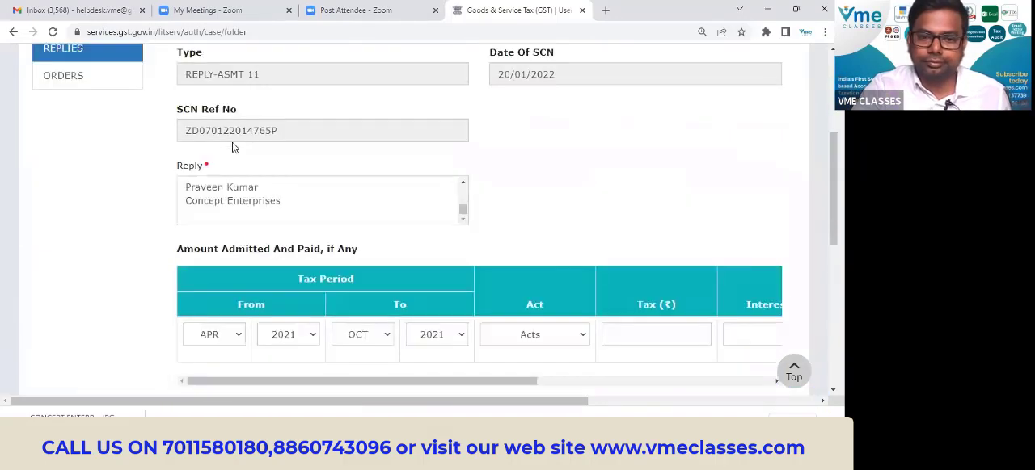
pyautogui.scroll(-3, 232, 148)
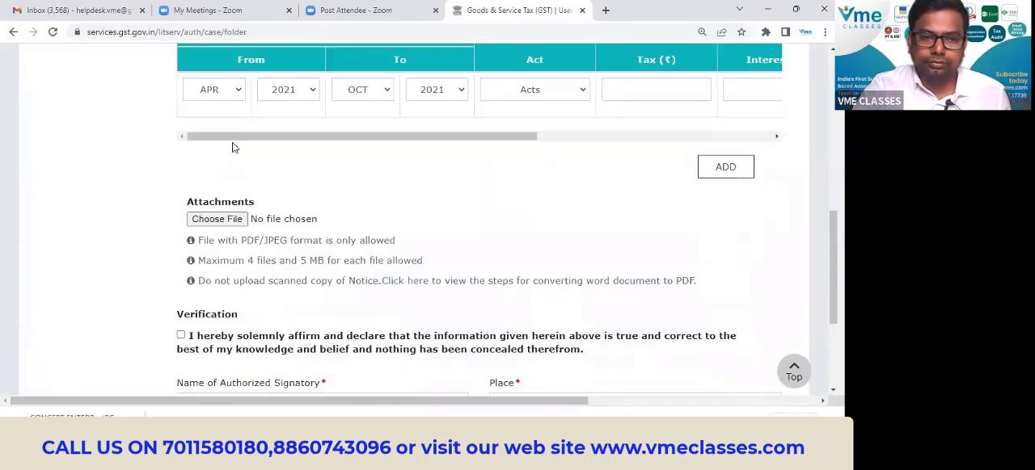
pyautogui.click(234, 93)
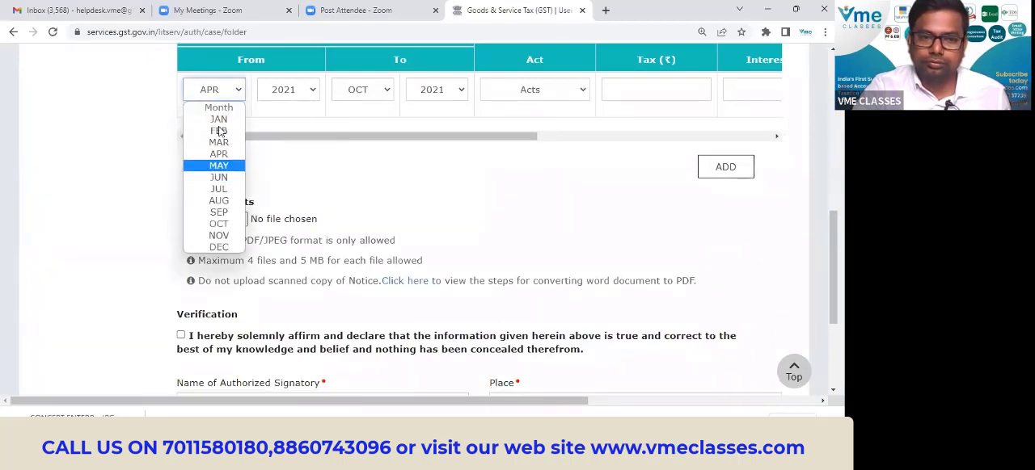
pyautogui.click(414, 165)
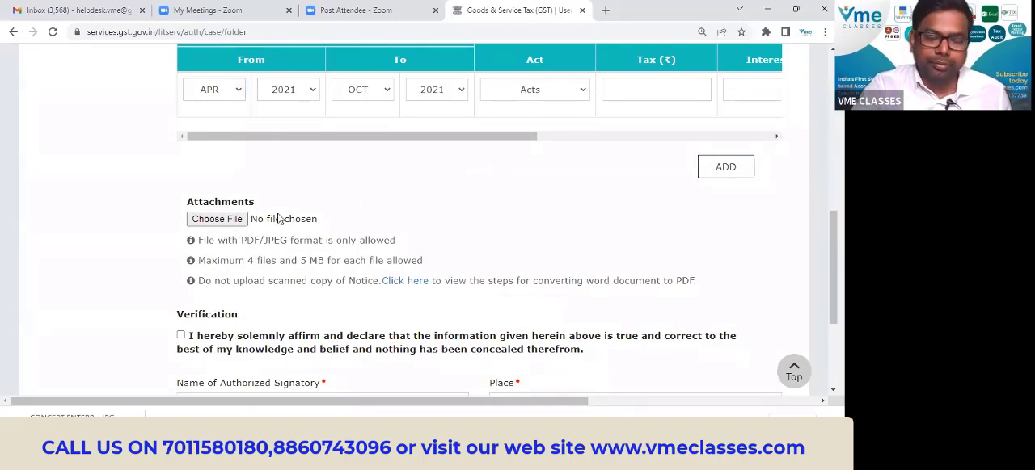
# Open the signed reply latter image from the ASMT-11 reply folder to check the signed letter, and return to the GST portal in Chrome.
pyautogui.hotkey('alt', 'Tab')
pyautogui.hotkey('alt', 'Tab')
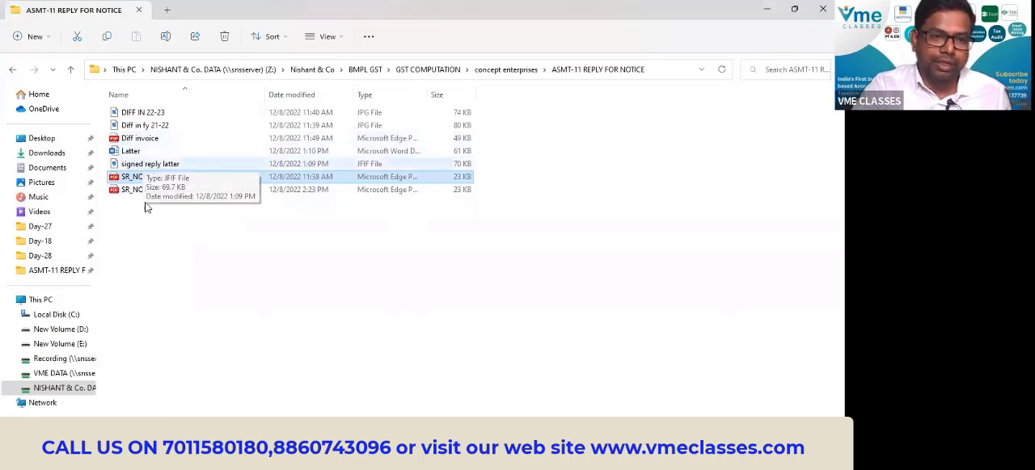
pyautogui.hotkey('alt', 'Tab')
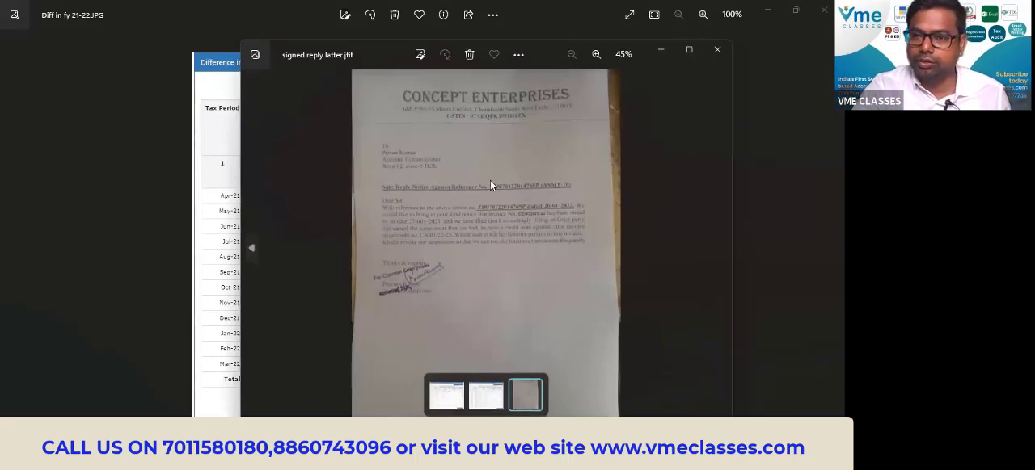
pyautogui.hotkey('alt', 'Tab')
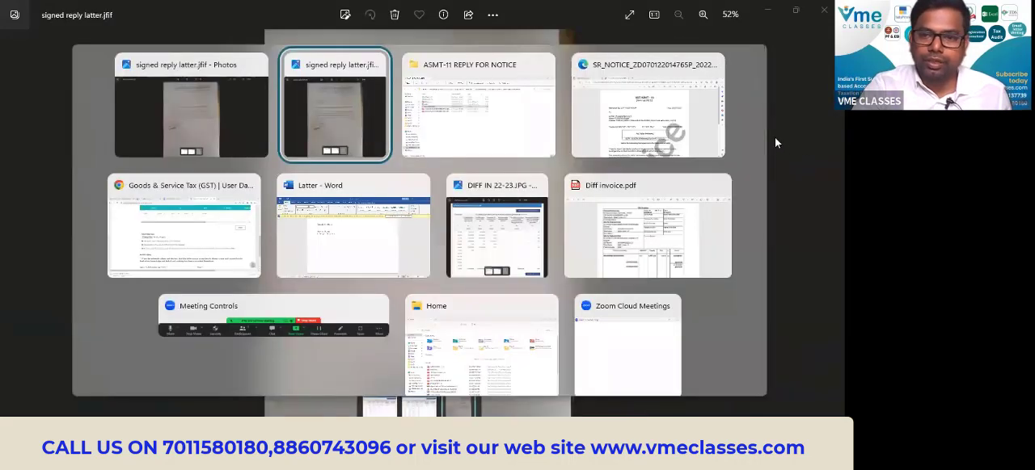
pyautogui.hotkey('alt', 'Tab')
pyautogui.hotkey('alt', 'Tab')
pyautogui.hotkey('alt', 'Tab')
pyautogui.hotkey('alt', 'Tab')
pyautogui.hotkey('alt', 'Tab')
pyautogui.hotkey('alt', 'Tab')
pyautogui.hotkey('alt', 'Tab')
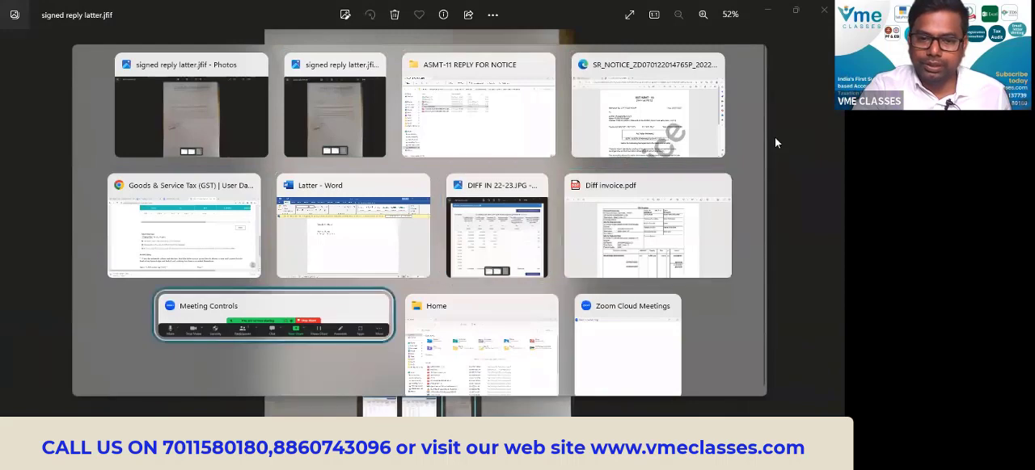
pyautogui.hotkey('alt', 'Tab')
pyautogui.hotkey('alt', 'Tab')
pyautogui.hotkey('alt', 'Tab')
pyautogui.hotkey('alt', 'Tab')
pyautogui.hotkey('alt', 'Tab')
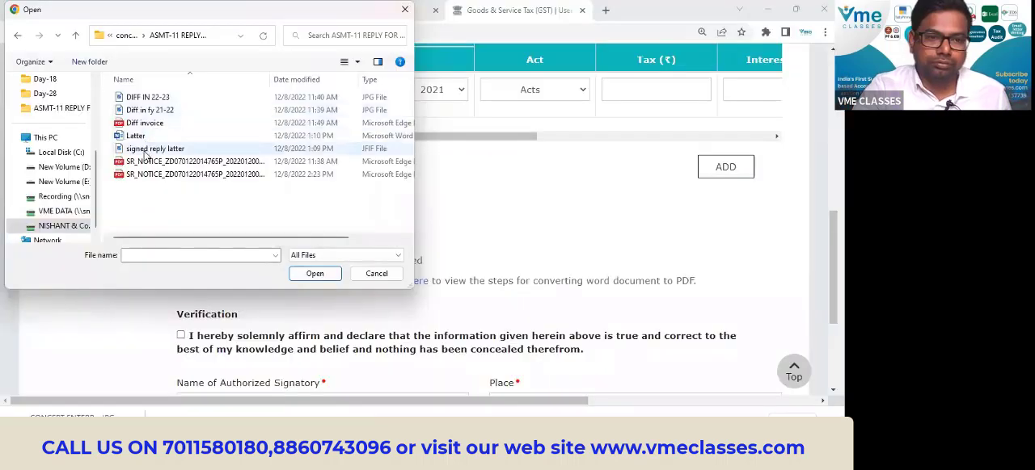
# Attach the signed reply latter.jfif file from the ASMT-11 reply folder to the reply.
pyautogui.click(155, 149)
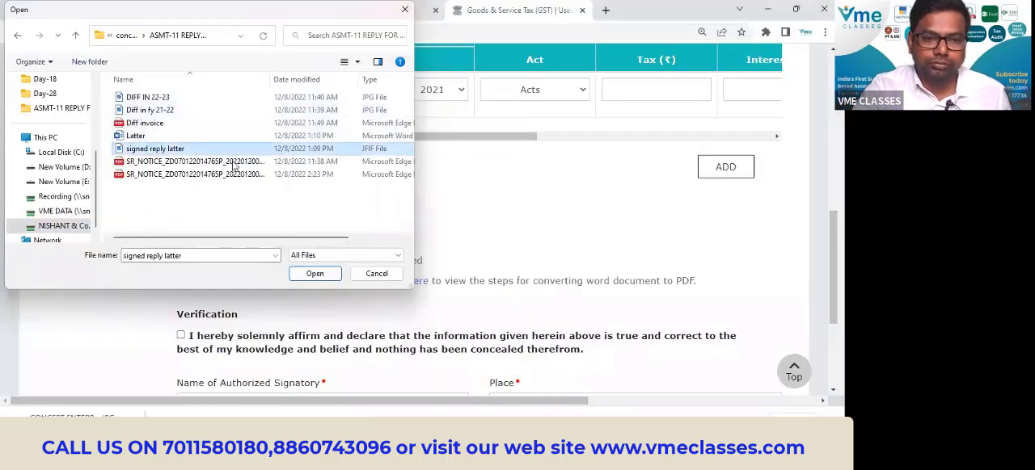
pyautogui.click(315, 274)
pyautogui.scroll(-1, 439, 222)
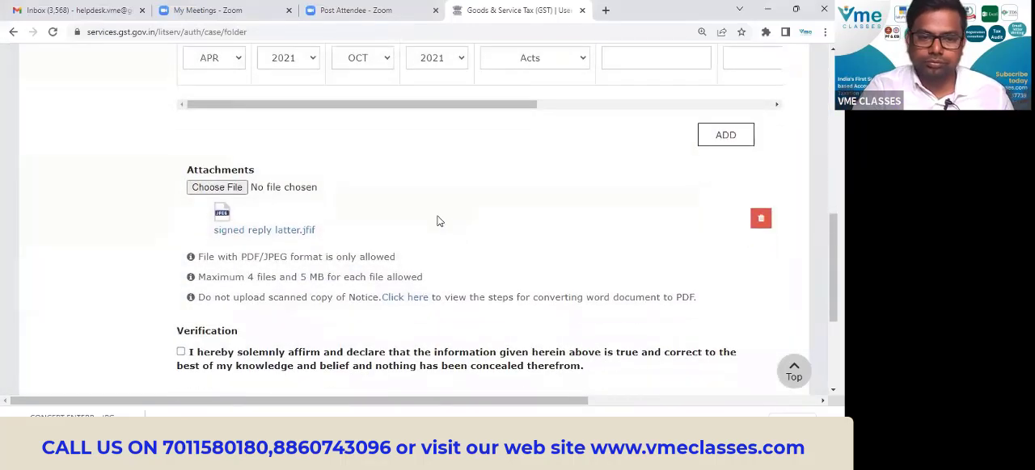
# Accept the verification declaration, select the proprietor as authorized signatory and enter delhi as the place.
pyautogui.scroll(-5, 439, 222)
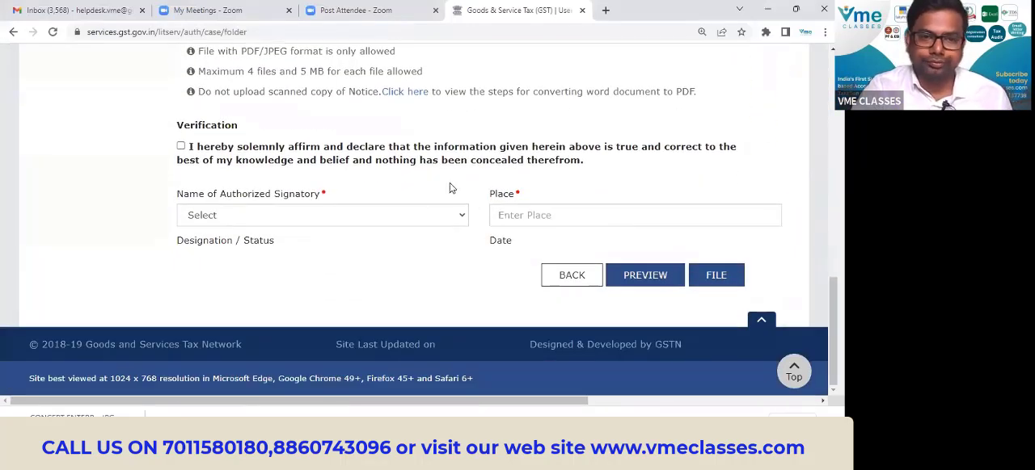
pyautogui.scroll(3, 440, 185)
pyautogui.scroll(-3, 441, 185)
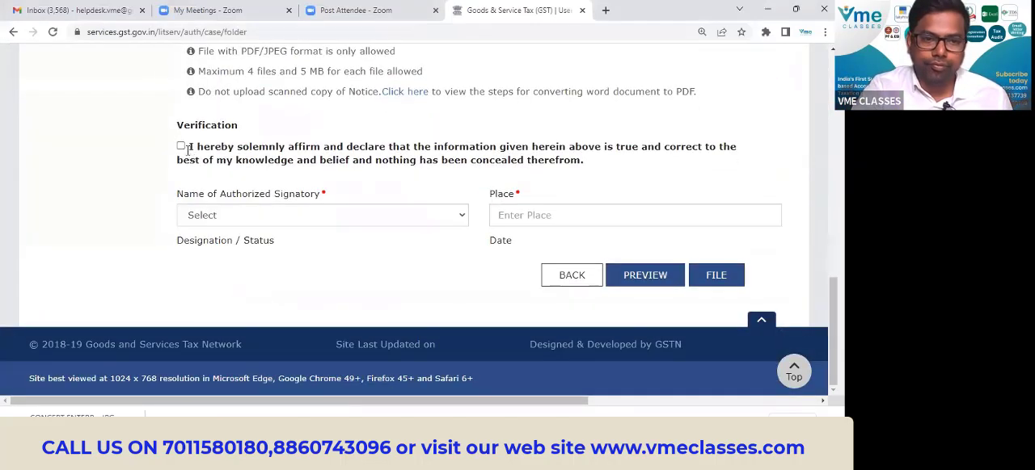
pyautogui.click(181, 147)
pyautogui.click(232, 222)
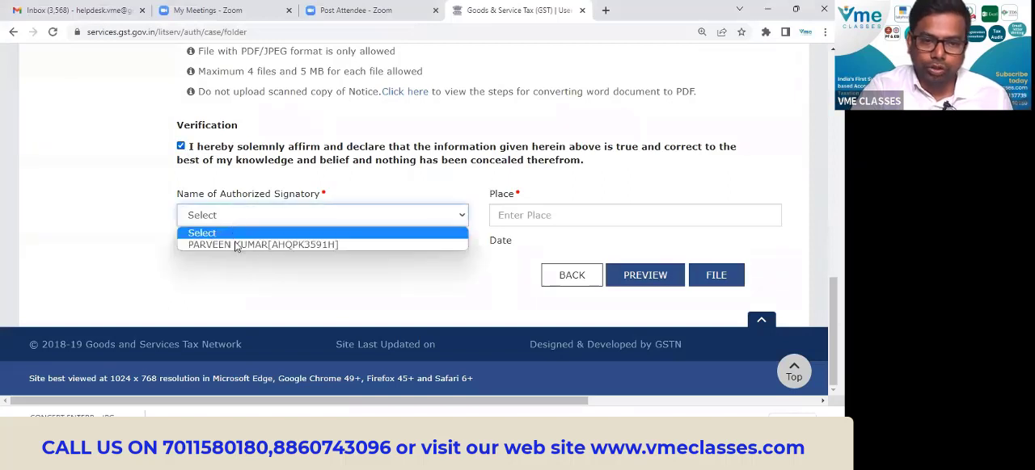
pyautogui.click(234, 245)
pyautogui.click(617, 216)
pyautogui.write('delhi')
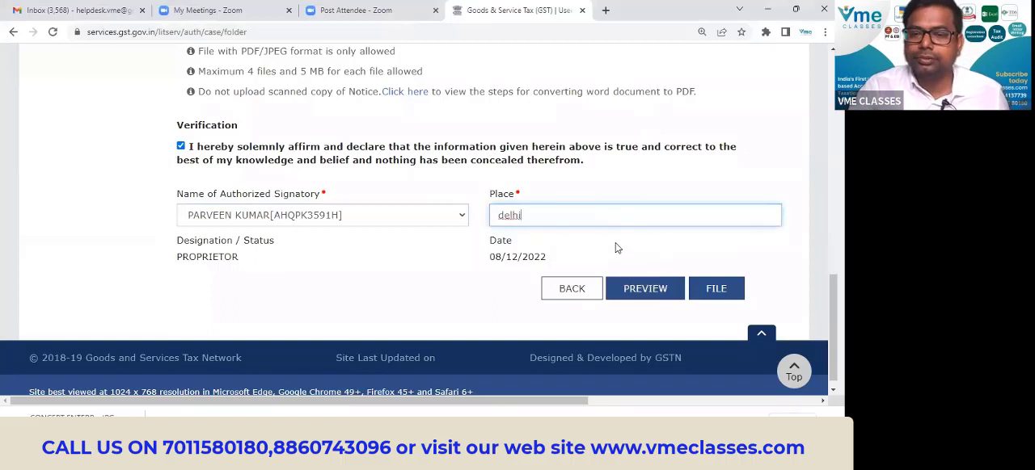
pyautogui.click(615, 245)
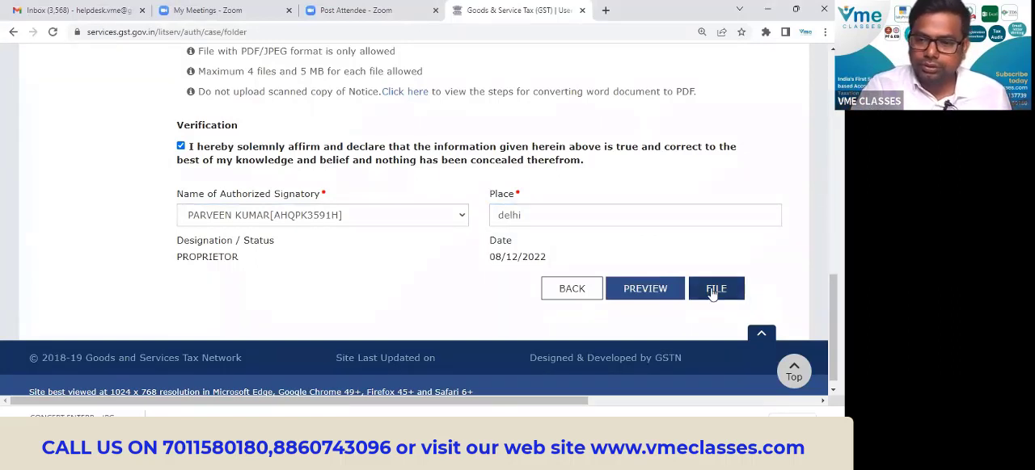
# File the reply with EVC and validate it with the one-time password sent to the registered contact.
pyautogui.click(708, 290)
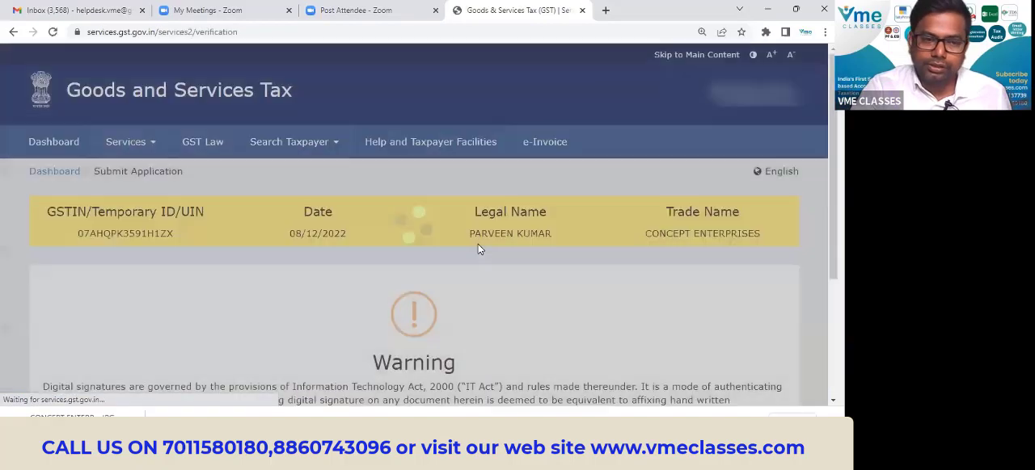
pyautogui.scroll(-2, 479, 245)
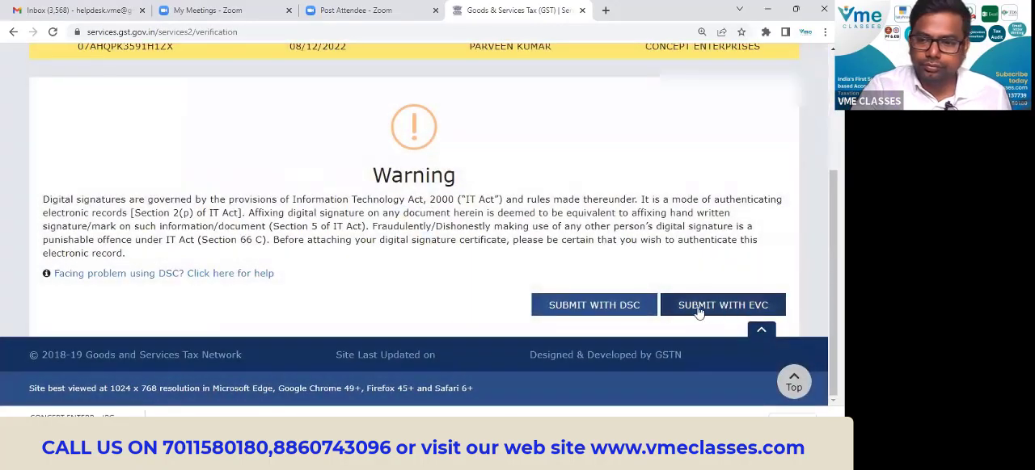
pyautogui.click(703, 307)
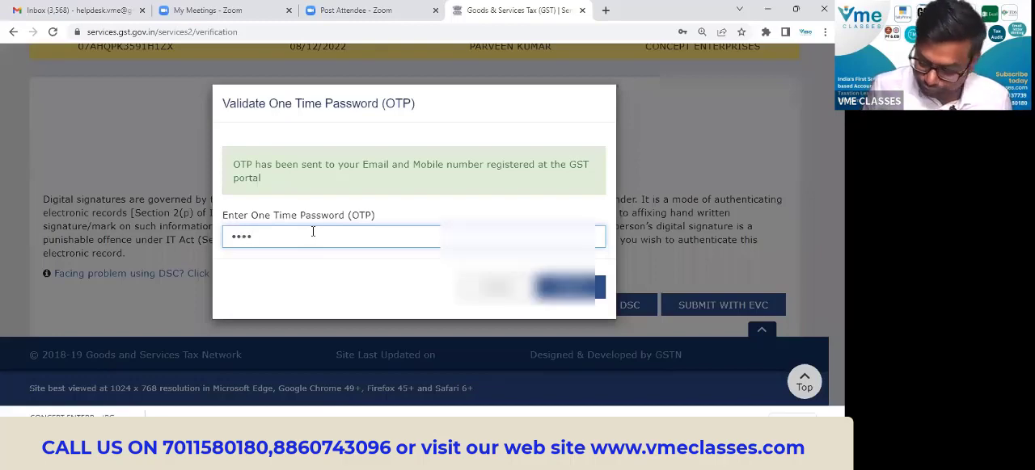
pyautogui.click(568, 287)
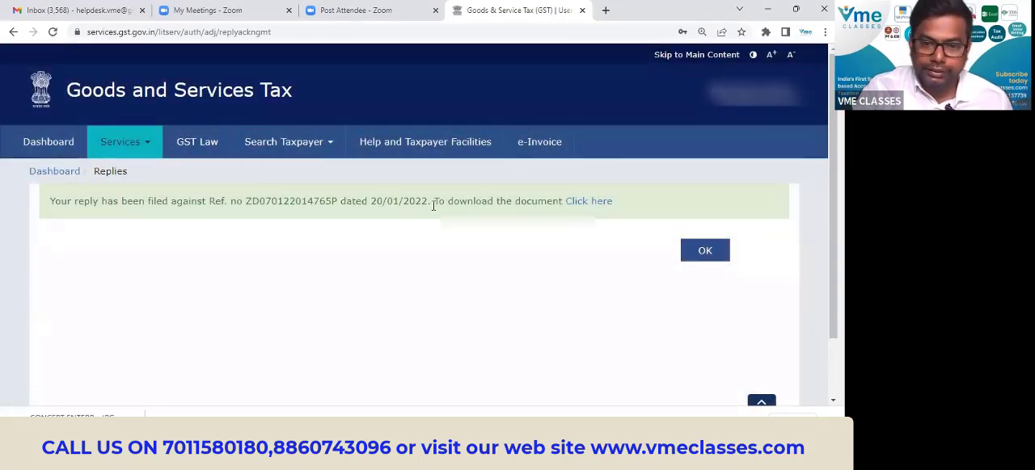
# Download the filed reply document, save it as a PDF in the ASMT-11 reply folder and open it.
pyautogui.moveTo(246, 200); pyautogui.dragTo(337, 201)
pyautogui.click(592, 202)
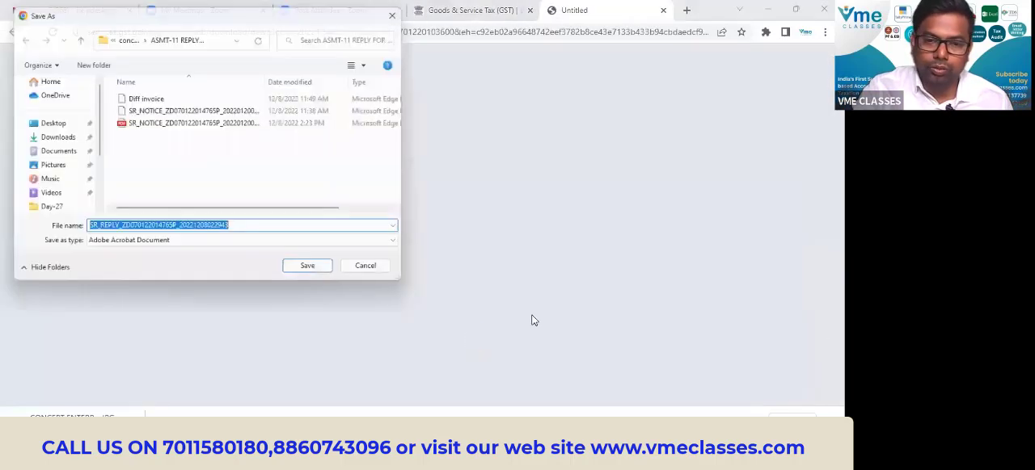
pyautogui.click(308, 276)
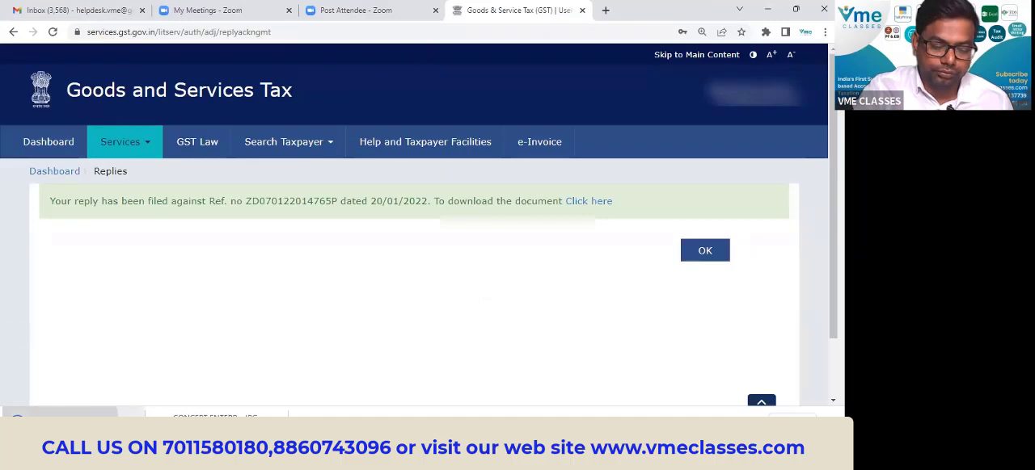
pyautogui.click(63, 419)
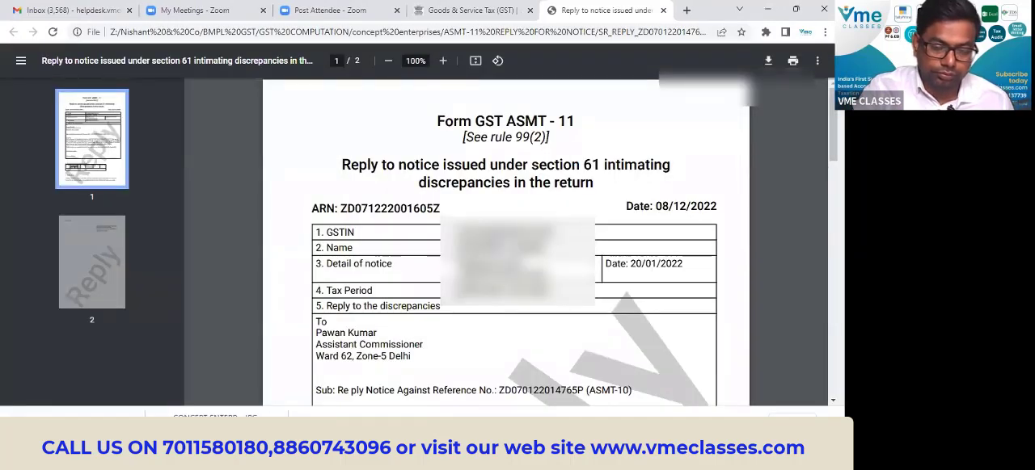
# Review both pages of the filed Form GST ASMT-11, including the reply text, admitted amount table and verification.
pyautogui.scroll(-10, 505, 243)
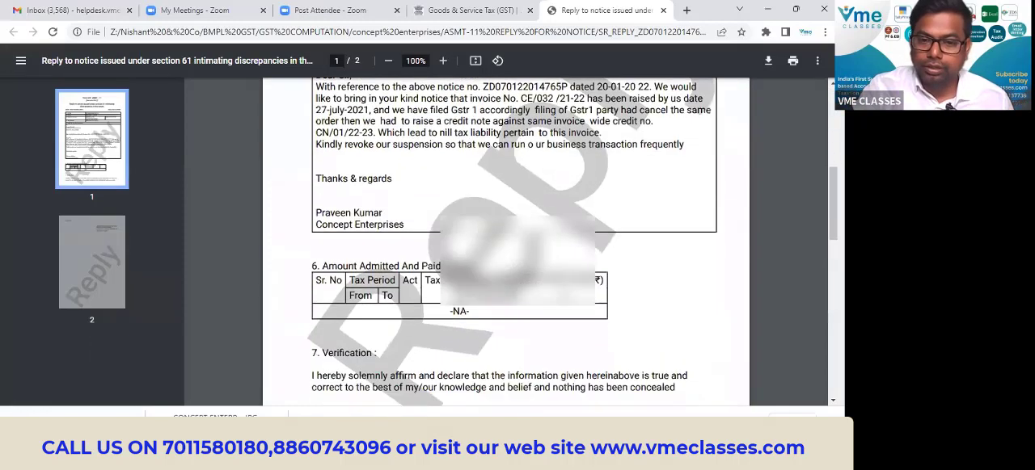
pyautogui.scroll(10, 505, 242)
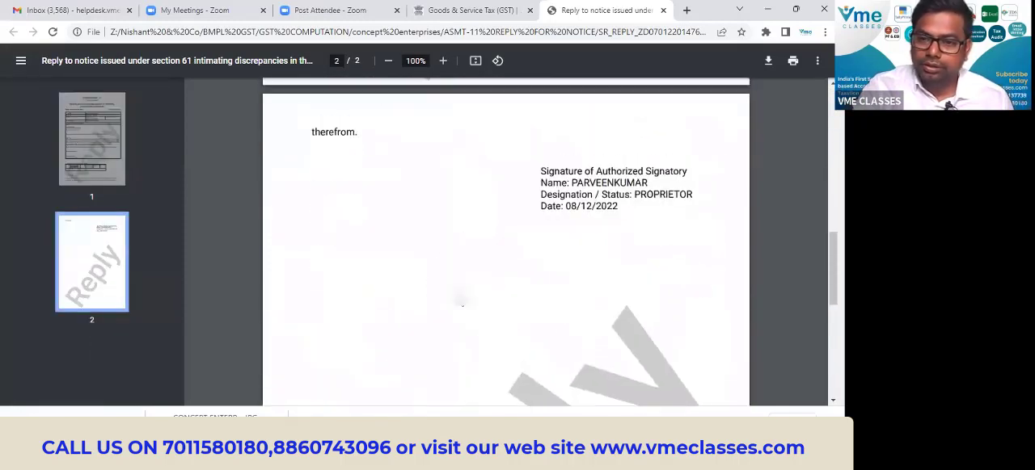
pyautogui.scroll(2, 505, 242)
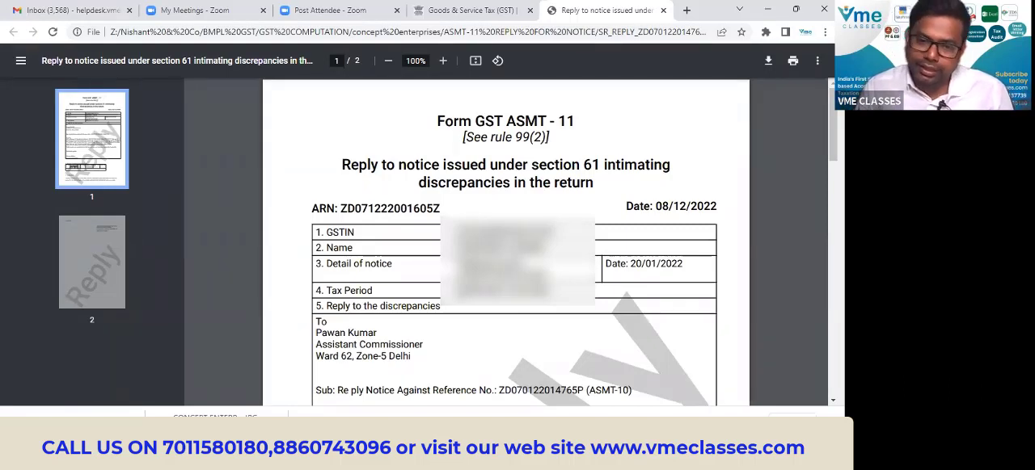
pyautogui.scroll(-1, 672, 247)
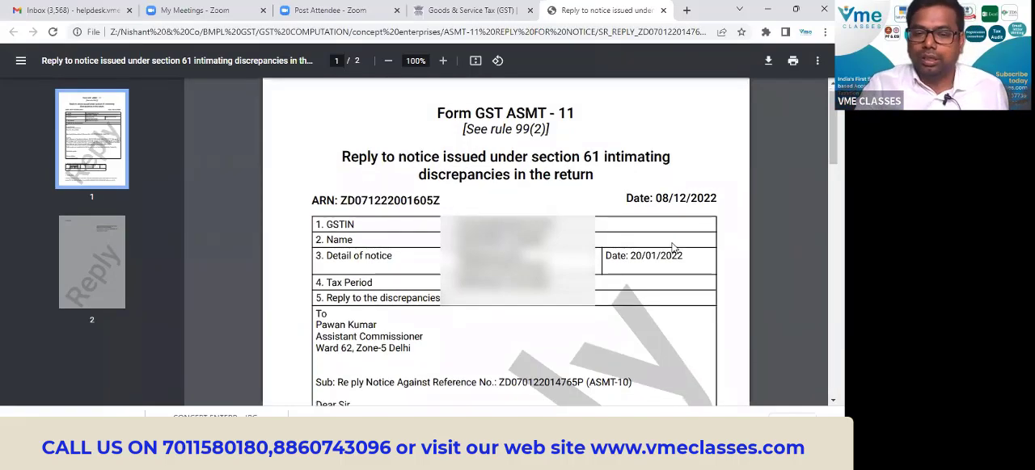